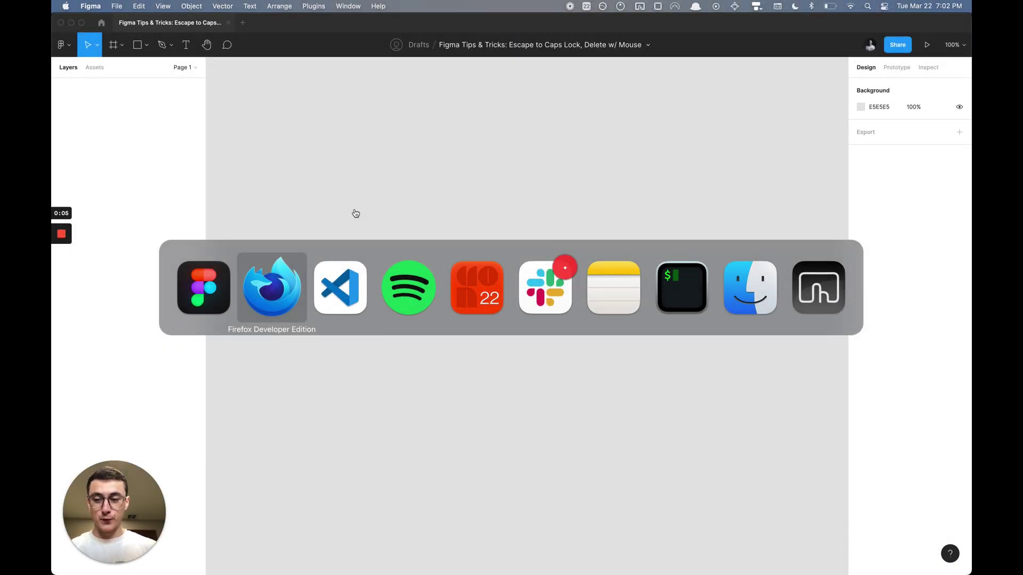
Move from the folivora.ai page to the Karabiner-Elements tab showing its Download v14.4.0 homepage.
key(super+Tab)
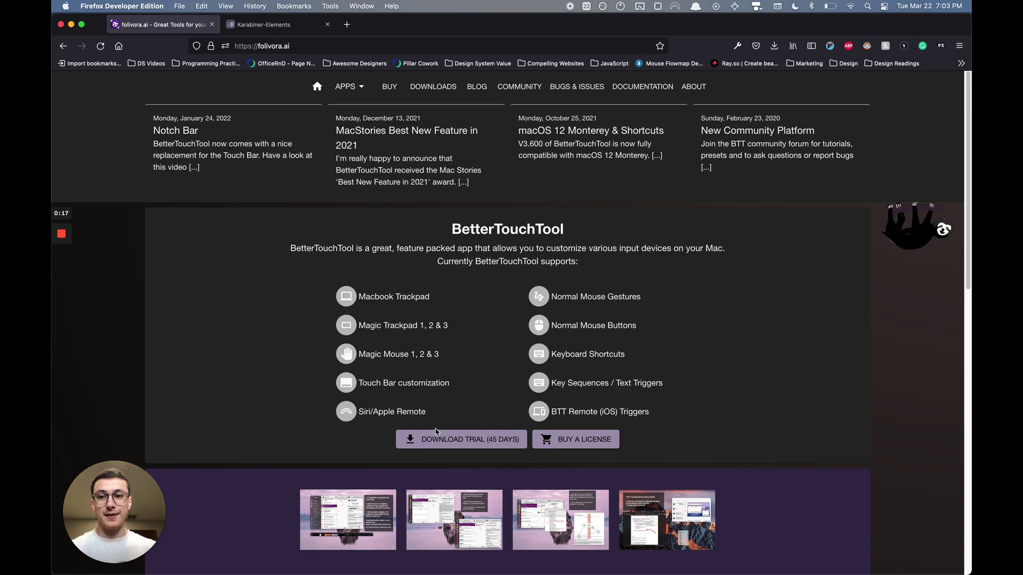
key(ctrl+Tab)
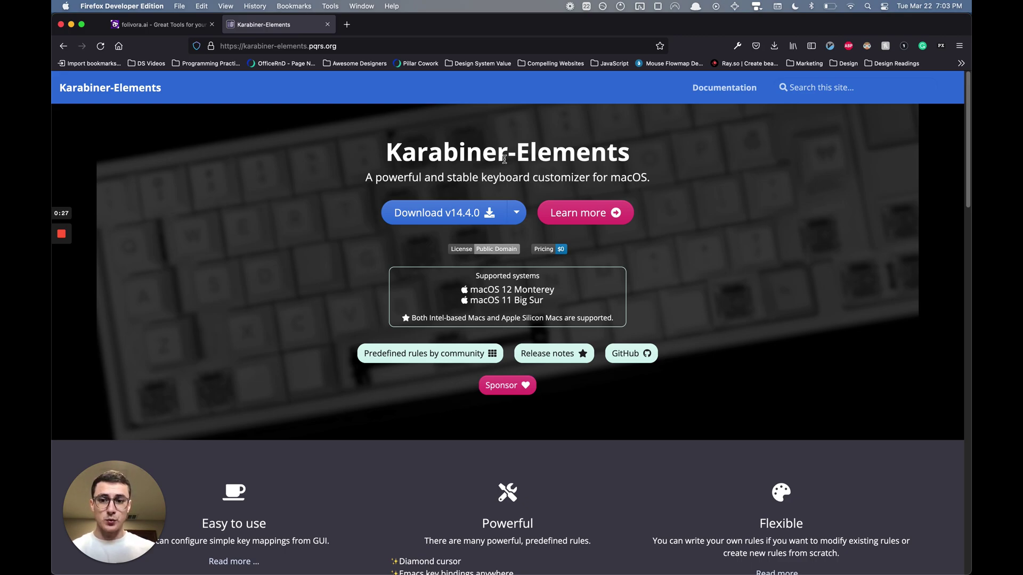
Return to the folivora.ai tab and launch BetterTouchTool through Alfred.
key(ctrl+shift+Tab)
key(alt+space)
text(beter)
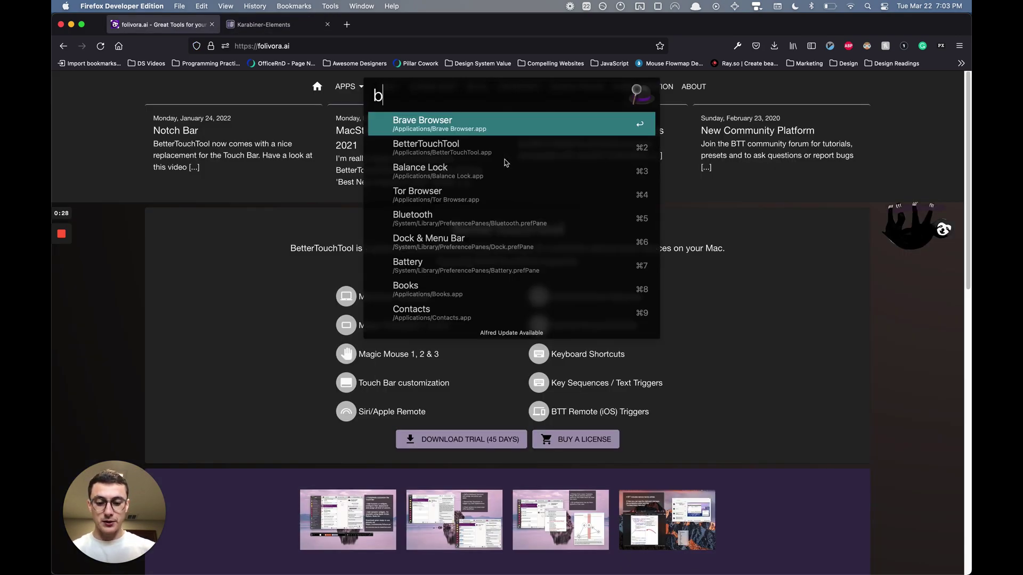
key(BackSpace)
key(BackSpace)
key(Return)
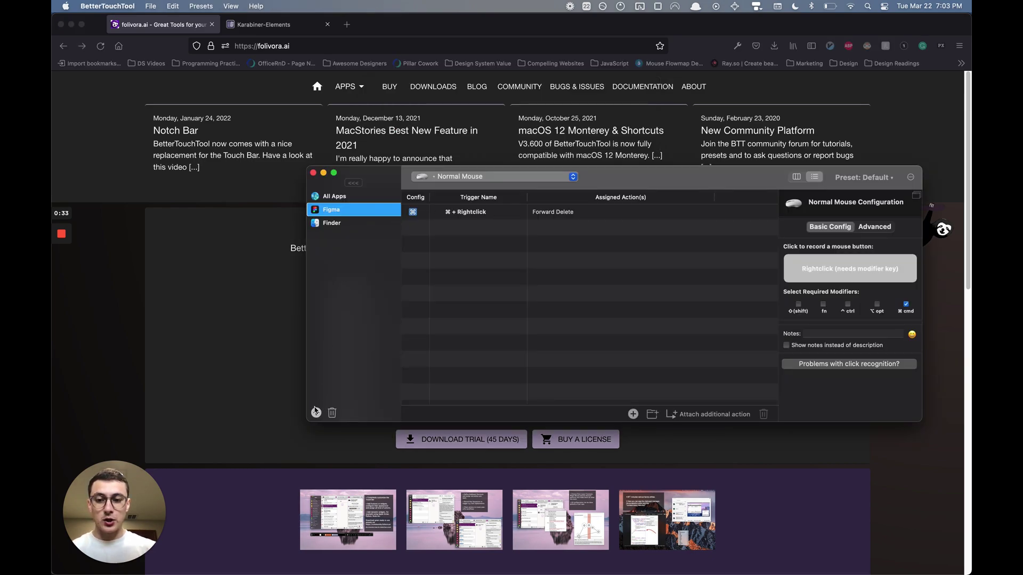
Browse the add-app file picker to Figma, then cancel without adding it.
click(316, 413)
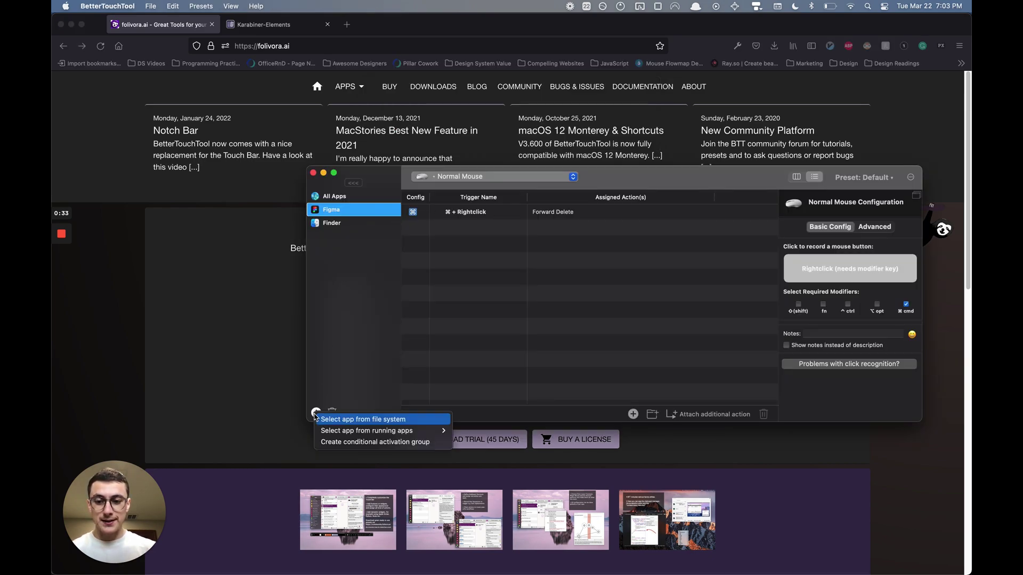
click(349, 424)
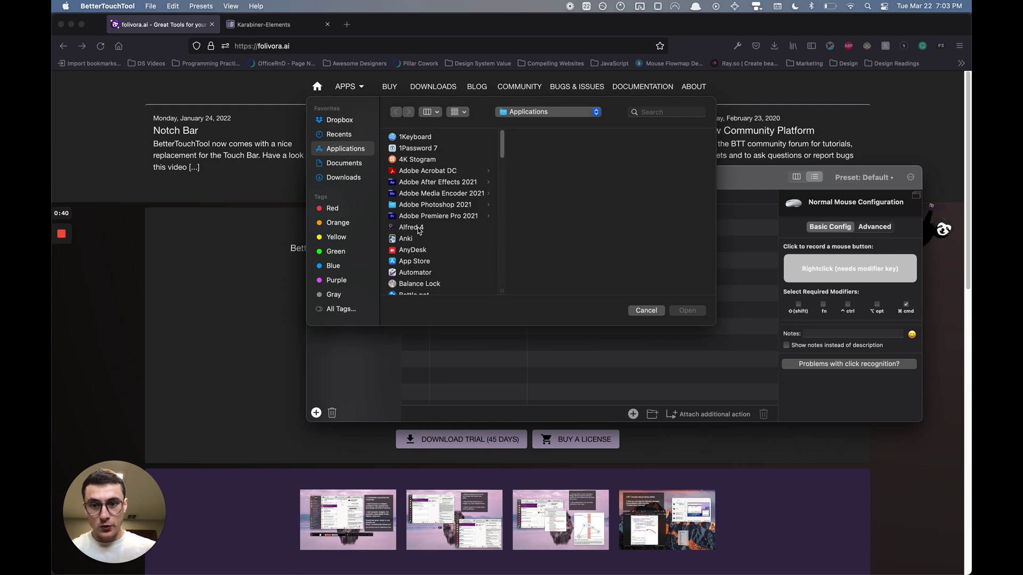
scroll(419, 230, down, 10)
key(f)
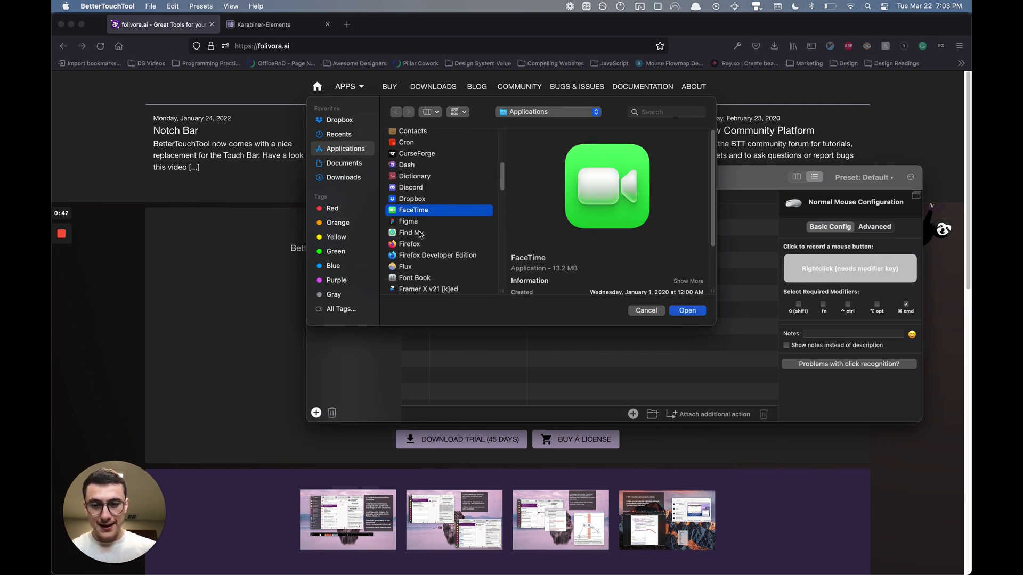
key(i)
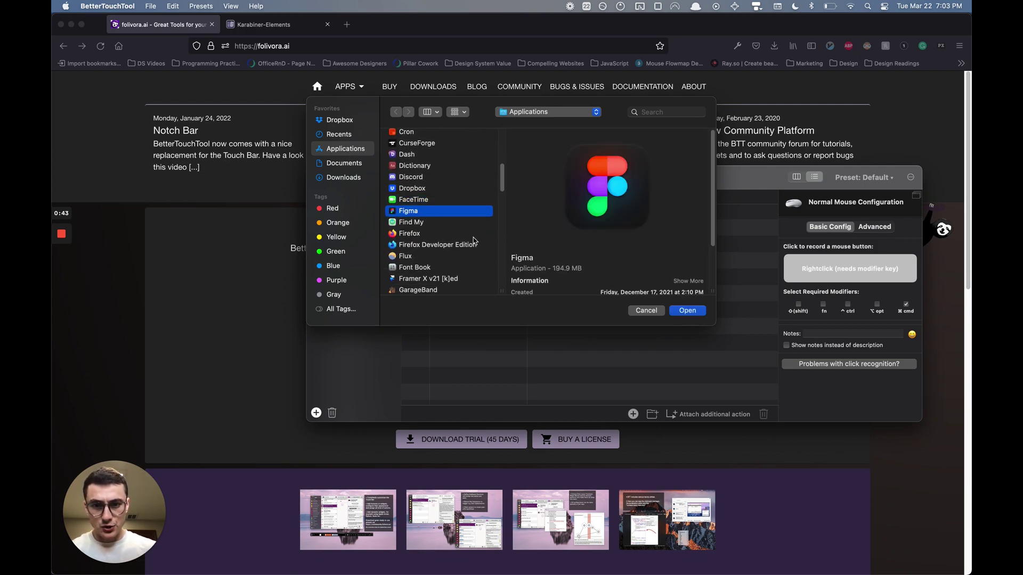
click(657, 312)
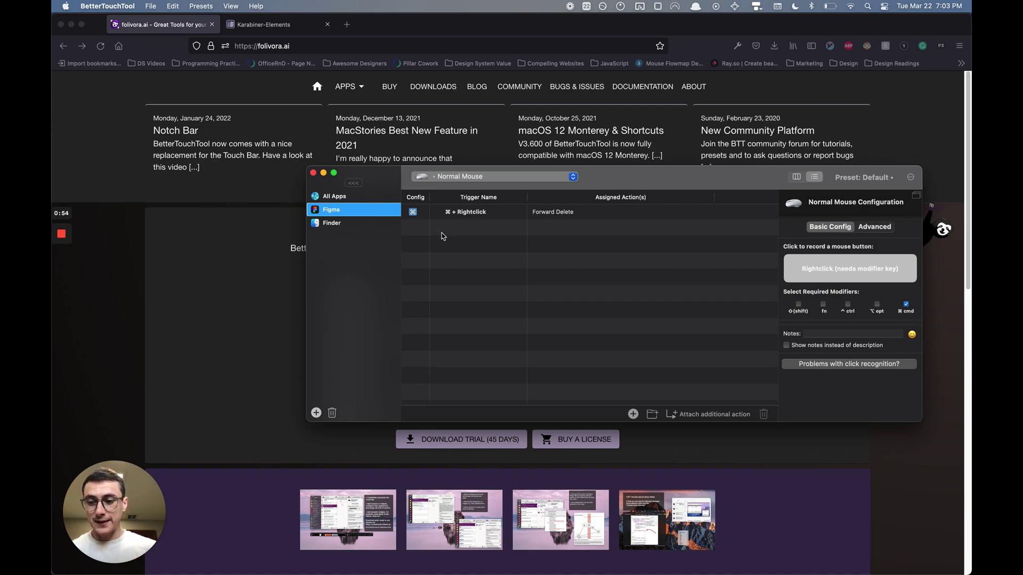
click(557, 235)
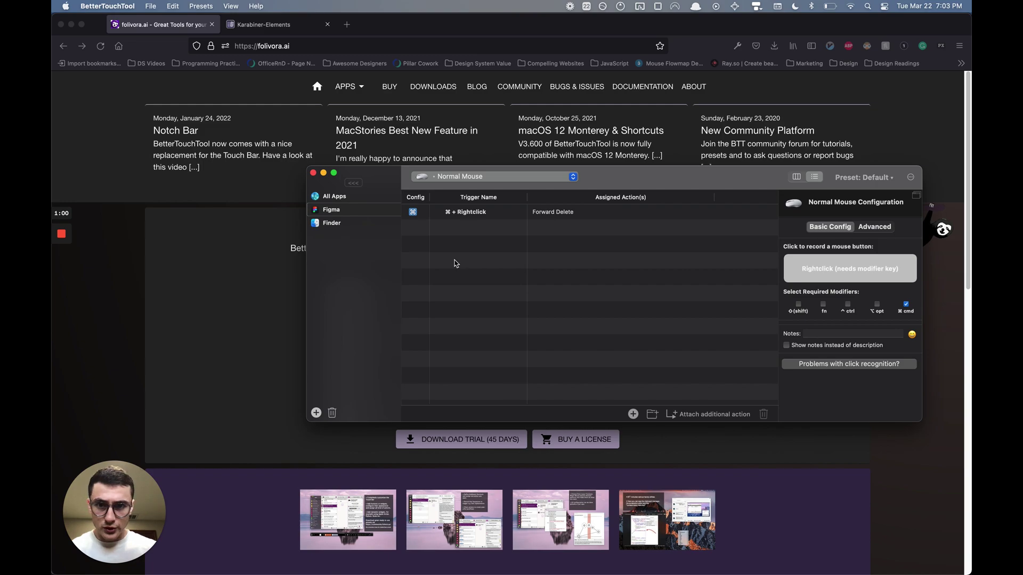
click(441, 180)
click(469, 181)
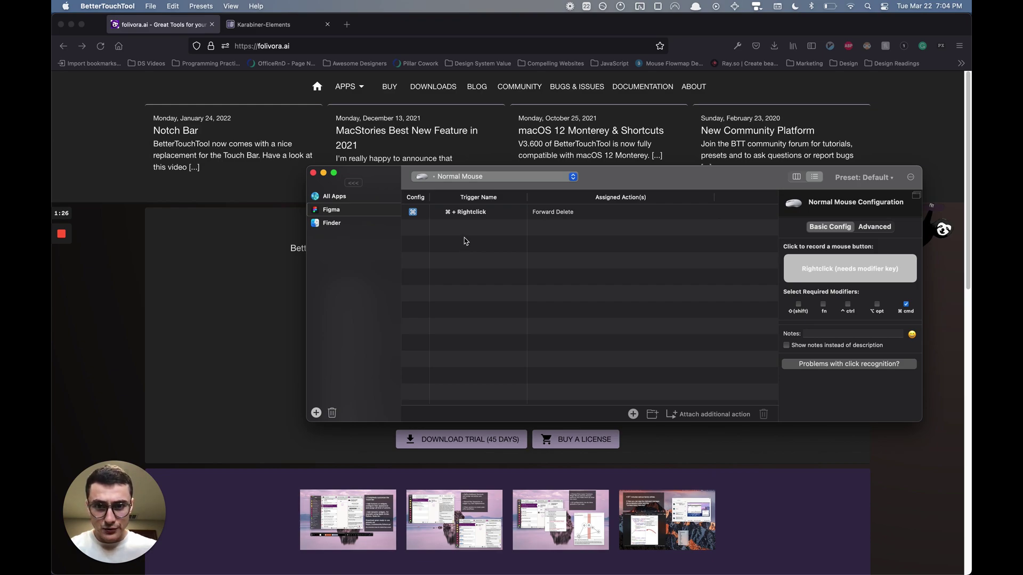
Remove Figma and its ⌘ + Rightclick trigger, then add the app back from the file system.
click(461, 213)
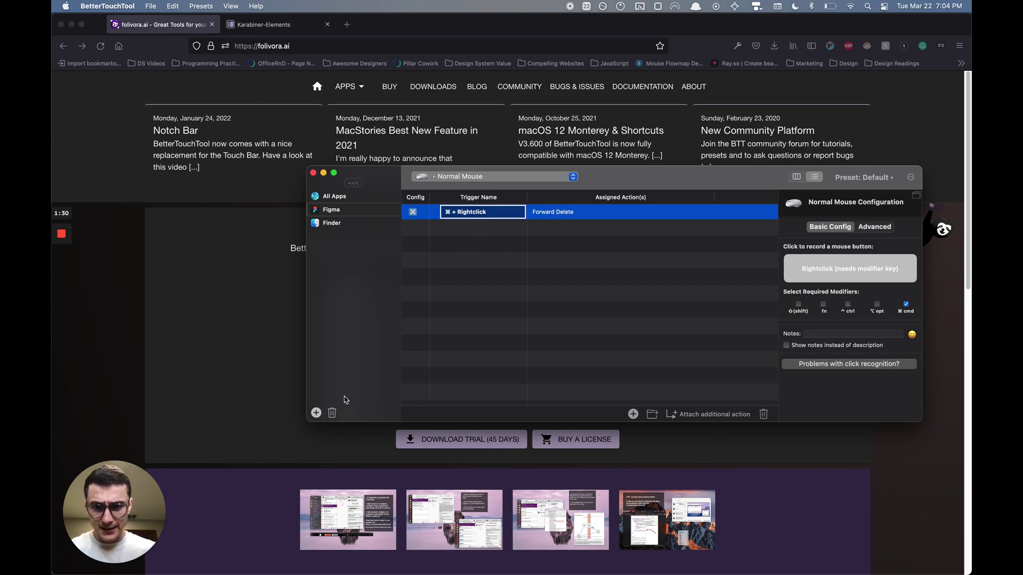
click(332, 413)
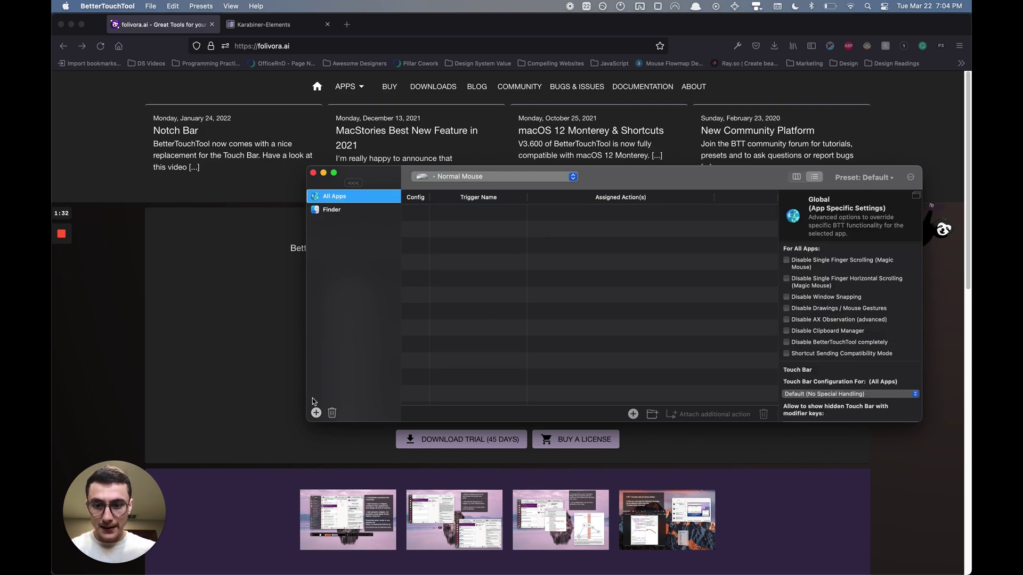
click(316, 413)
key(Escape)
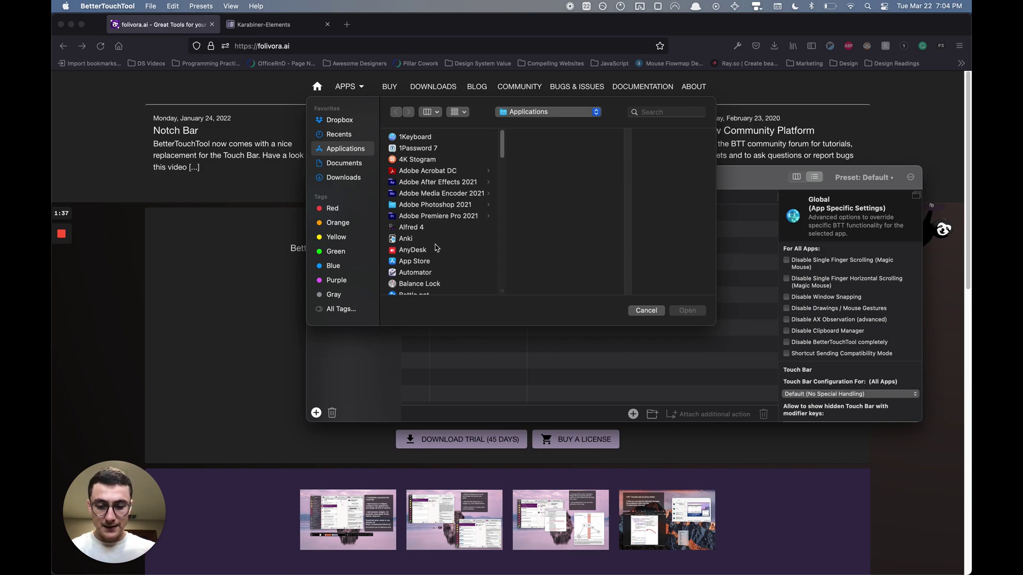
text(finder)
key(Return)
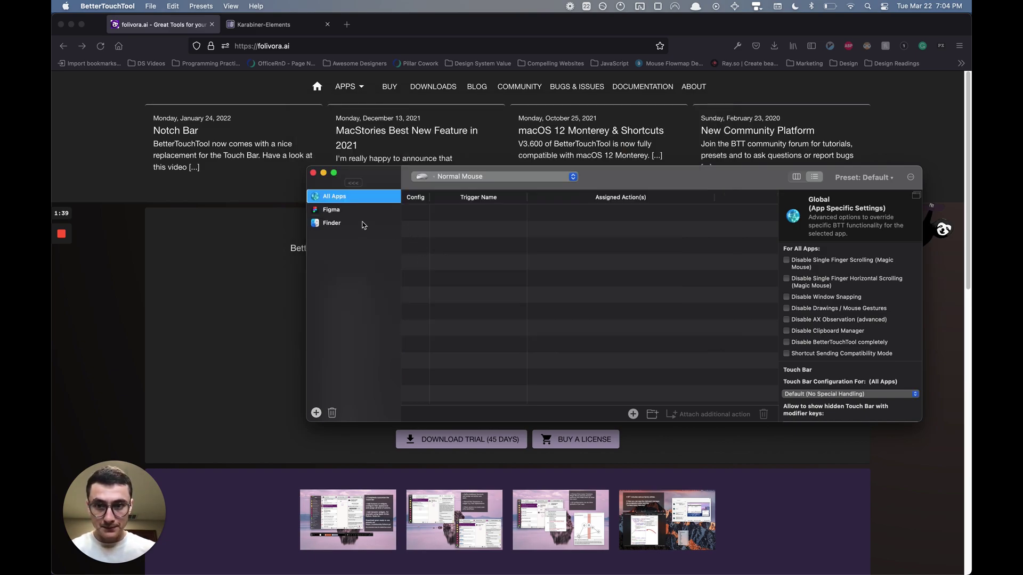
Select the re-added Figma, keep Normal Mouse as trigger type, and focus its empty trigger list.
click(362, 210)
click(457, 178)
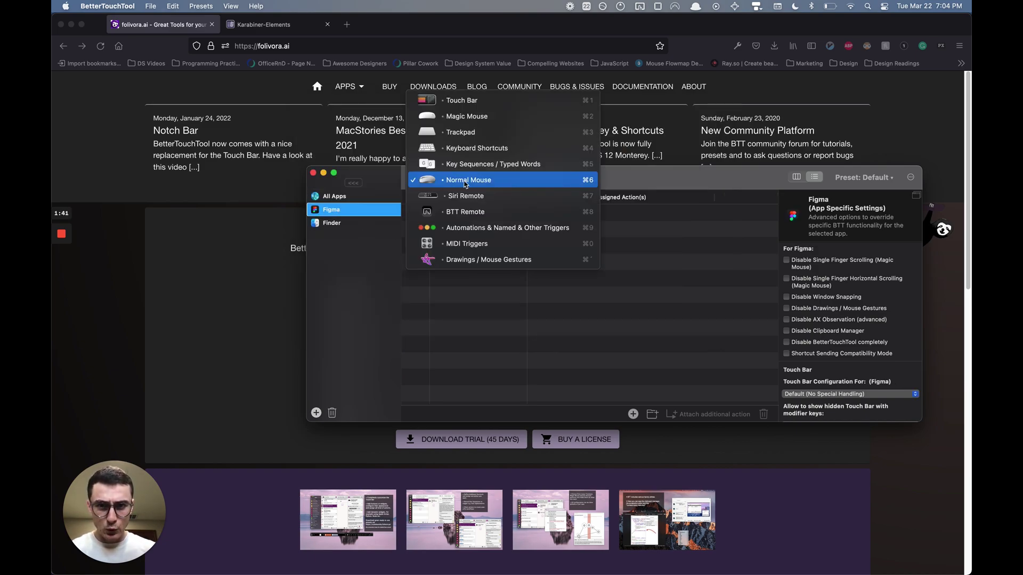
click(466, 181)
click(417, 215)
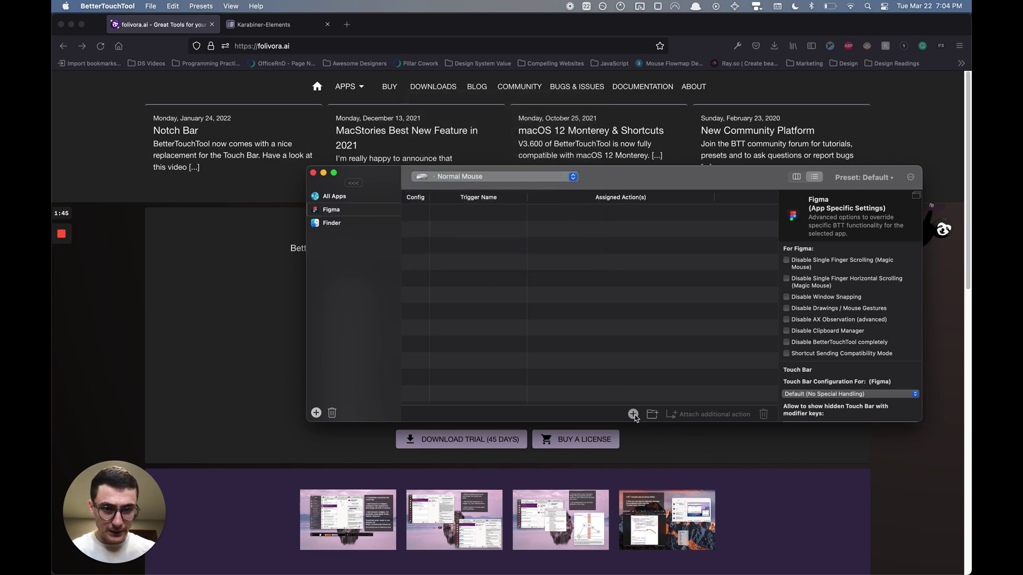
Add a new Figma mouse trigger that records Rightclick and requires the cmd modifier.
click(634, 414)
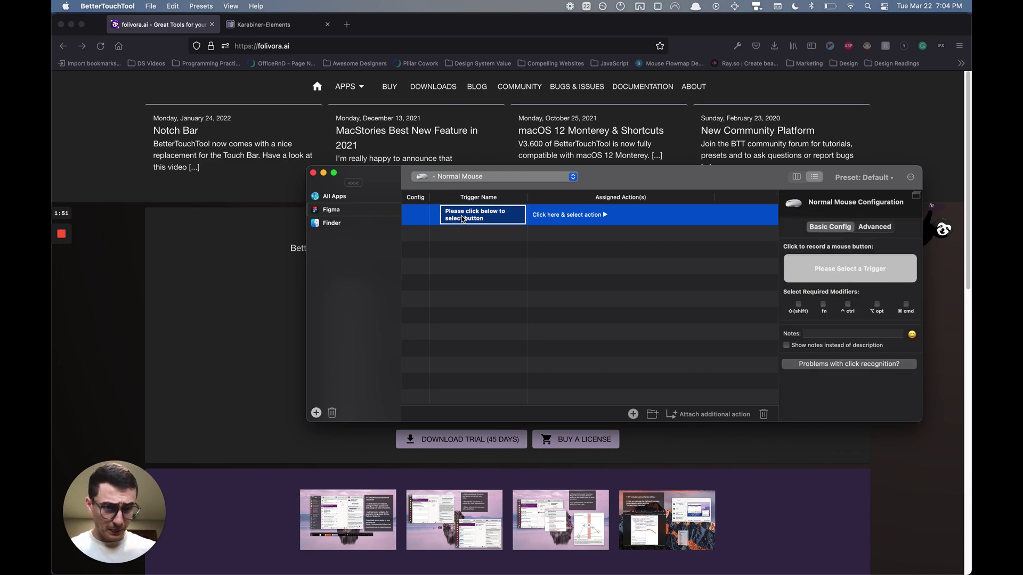
click(827, 276)
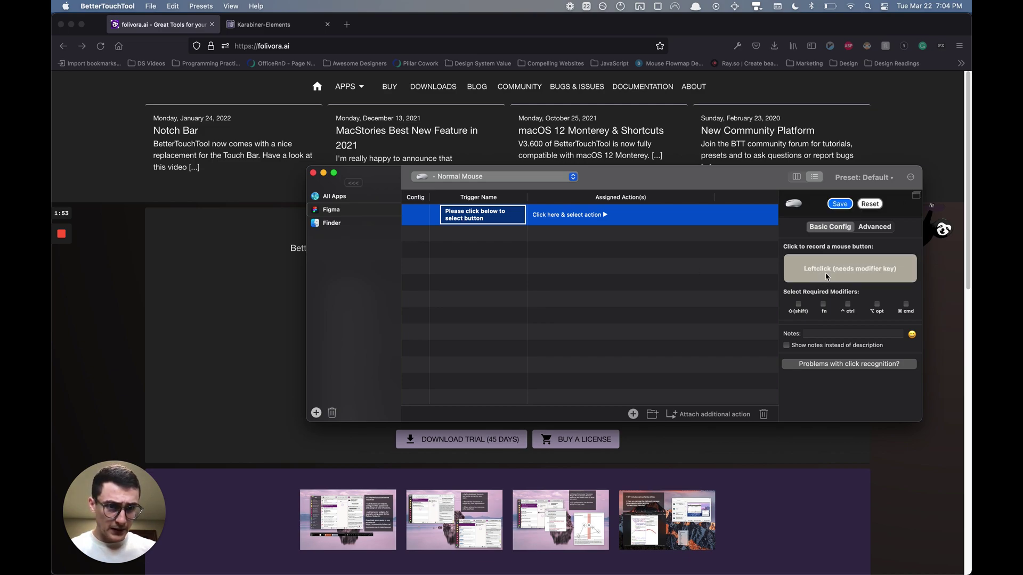
click(828, 276)
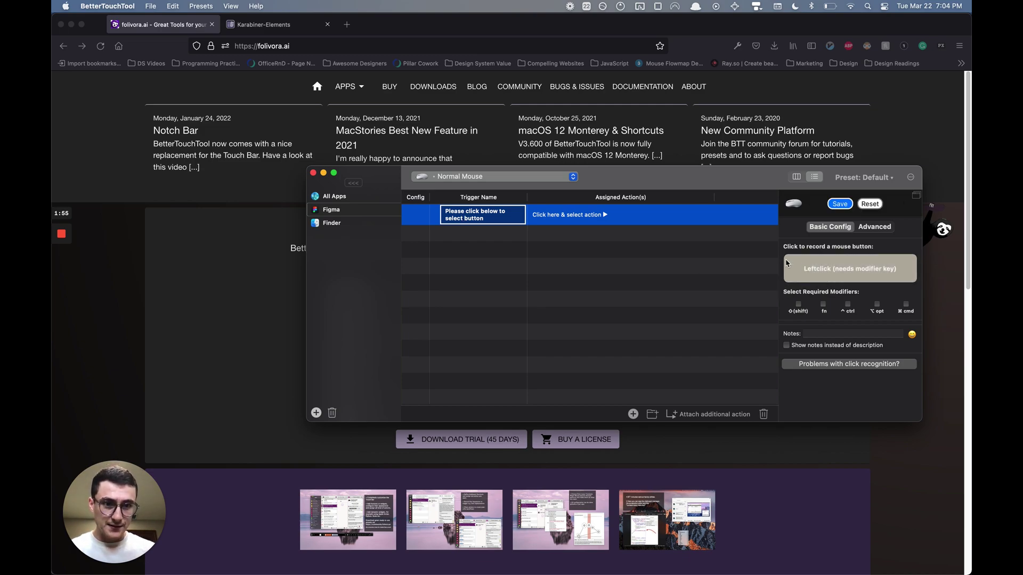
right_click(826, 269)
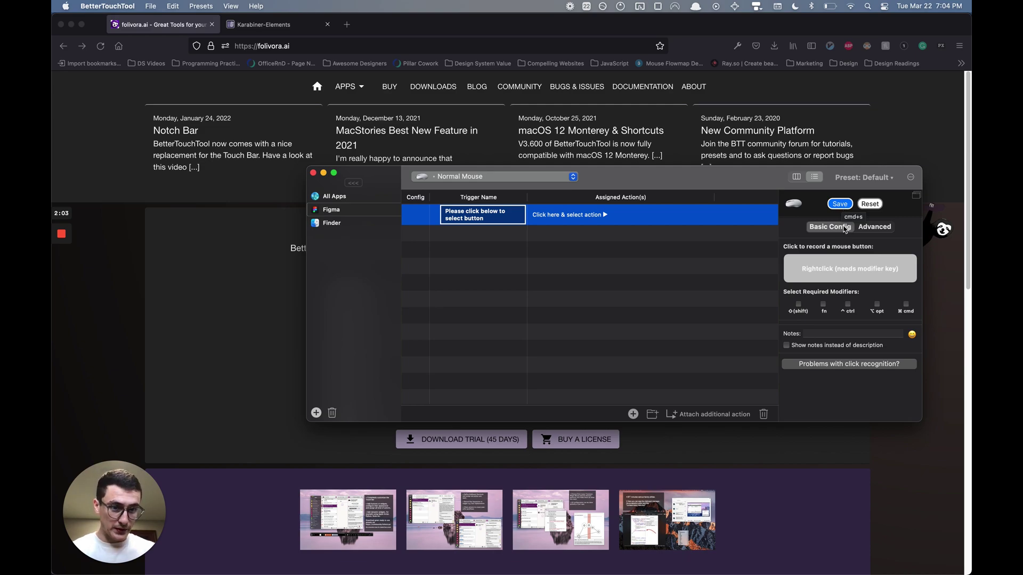
click(906, 306)
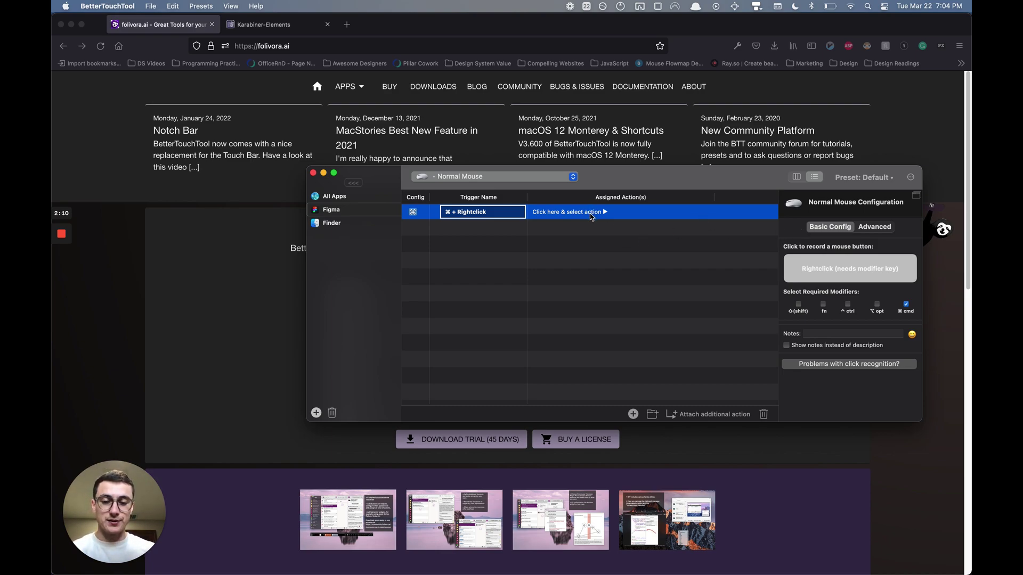
Search the predefined actions for 'delete' and assign Forward Delete to the ⌘ + Rightclick trigger.
click(591, 213)
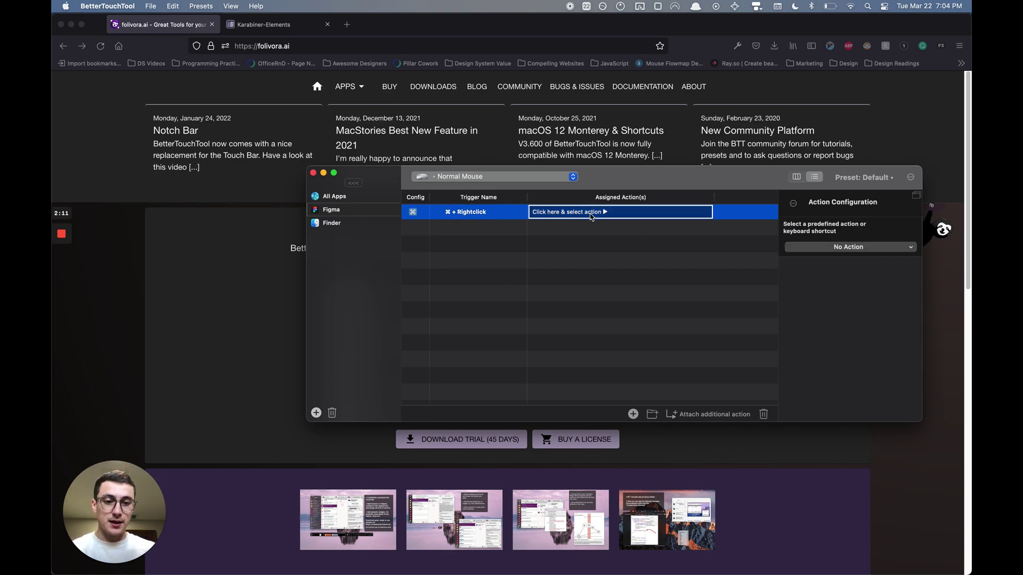
click(808, 248)
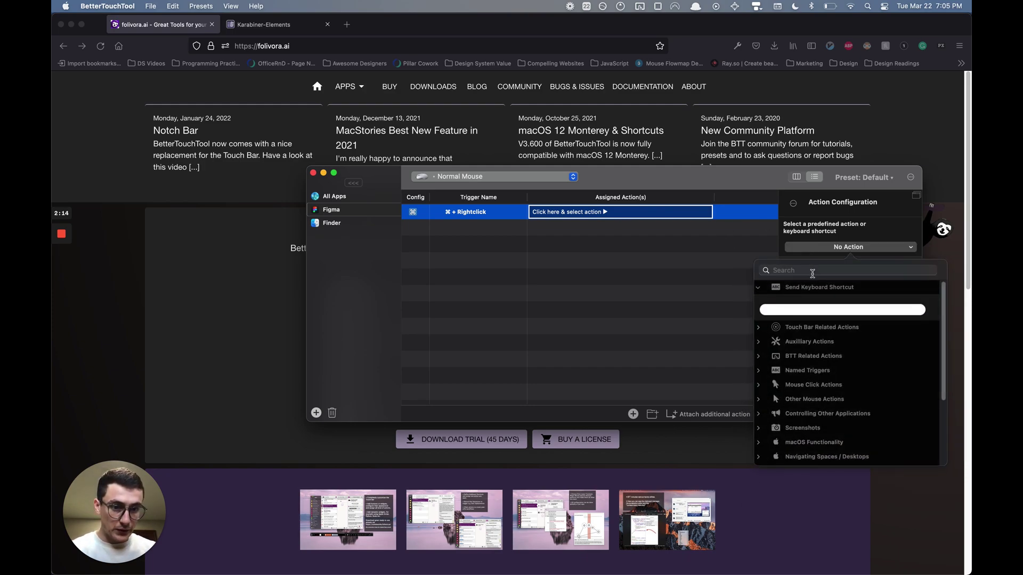
click(809, 271)
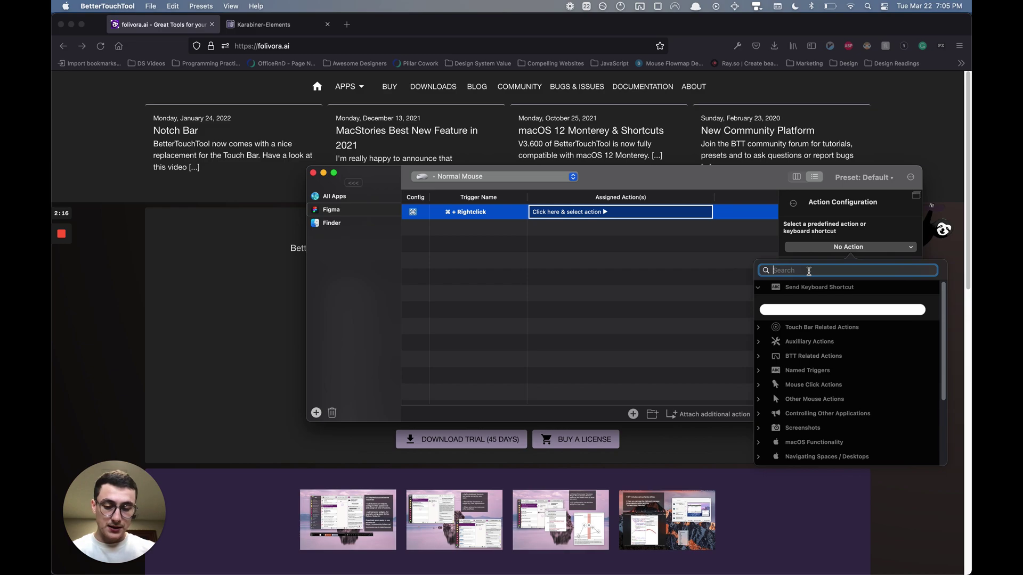
text(delete)
key(super+a)
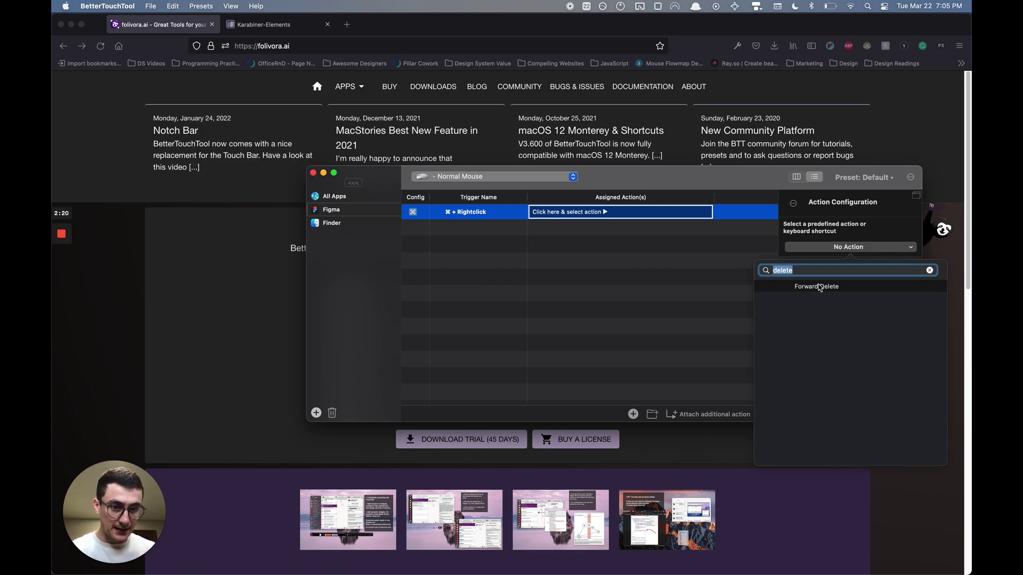
click(817, 286)
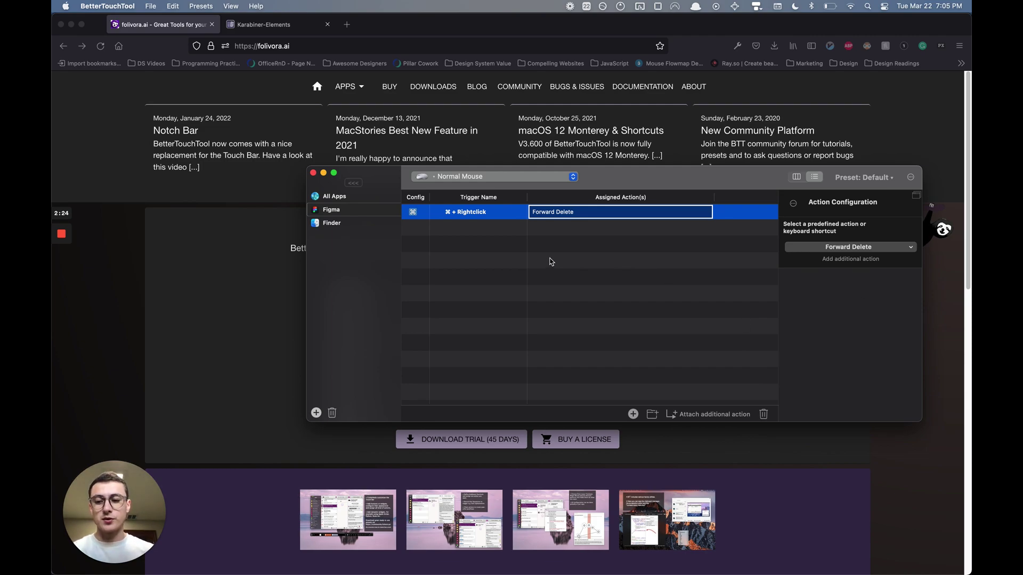
In Figma, draw a 160×215 grey rectangle and duplicate it into a row of evenly spaced copies.
key(super+Tab)
key(r)
drag(399, 148, 481, 257)
key(super+d)
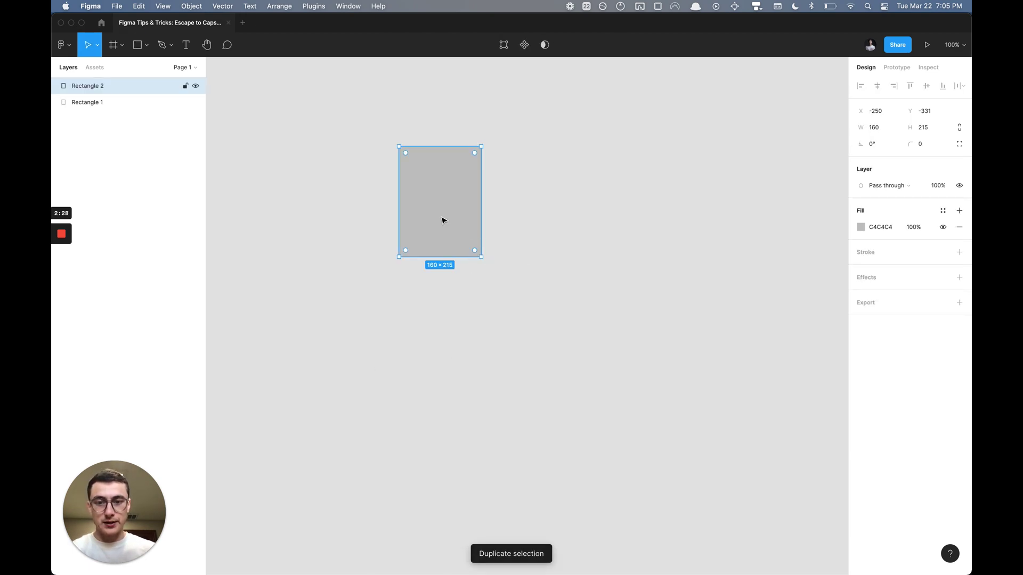
drag(442, 219, 513, 220)
key(shift+Right)
key(shift+Right)
key(shift+Right)
key(shift+Right)
key(shift+Right)
key(shift+Right)
key(shift+Right)
key(shift+Right)
key(shift+Right)
key(shift+Right)
key(super+d)
key(super+d)
key(super+d)
key(super+d)
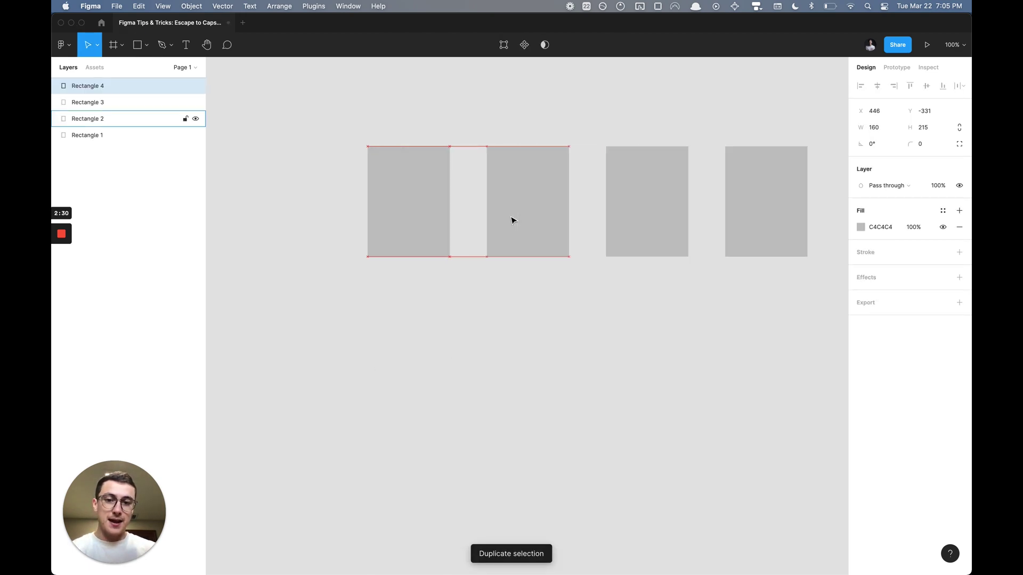
scroll(464, 309, down, 3)
scroll(463, 309, left, 2)
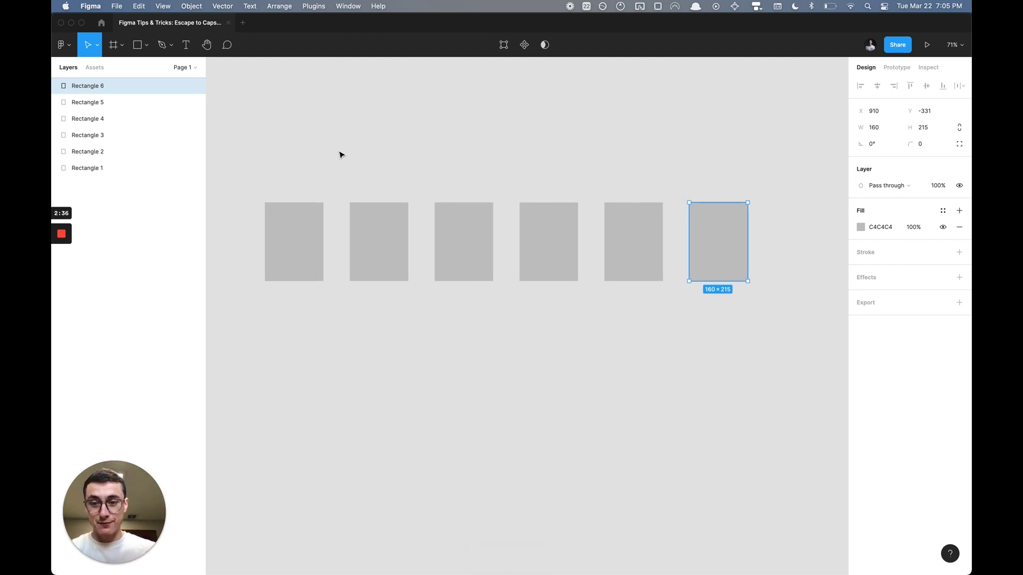
key(Escape)
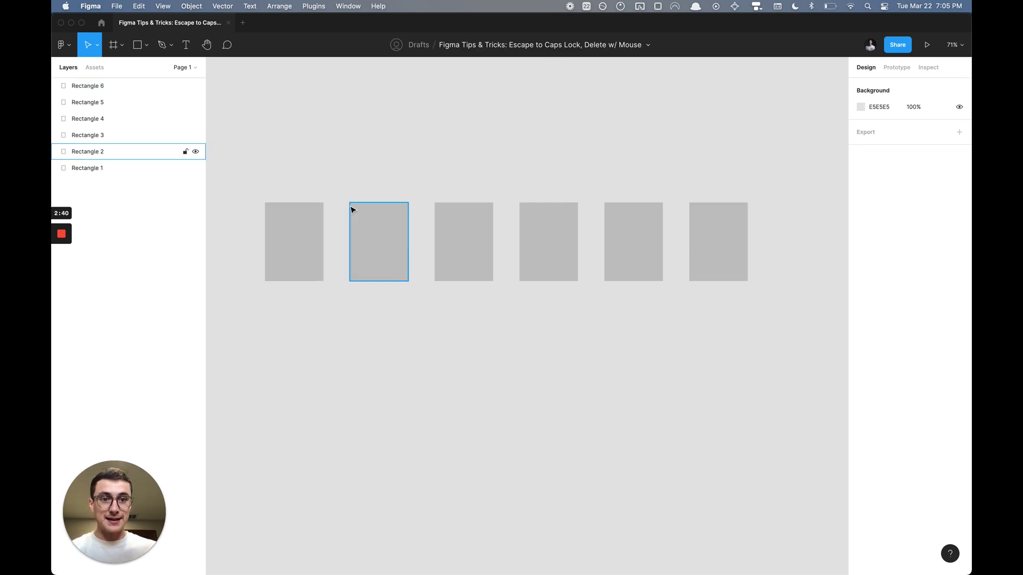
Delete the leftmost rectangle and Rectangles 2–5, keeping only Rectangle 6.
click(294, 236)
key(Delete)
click(393, 237)
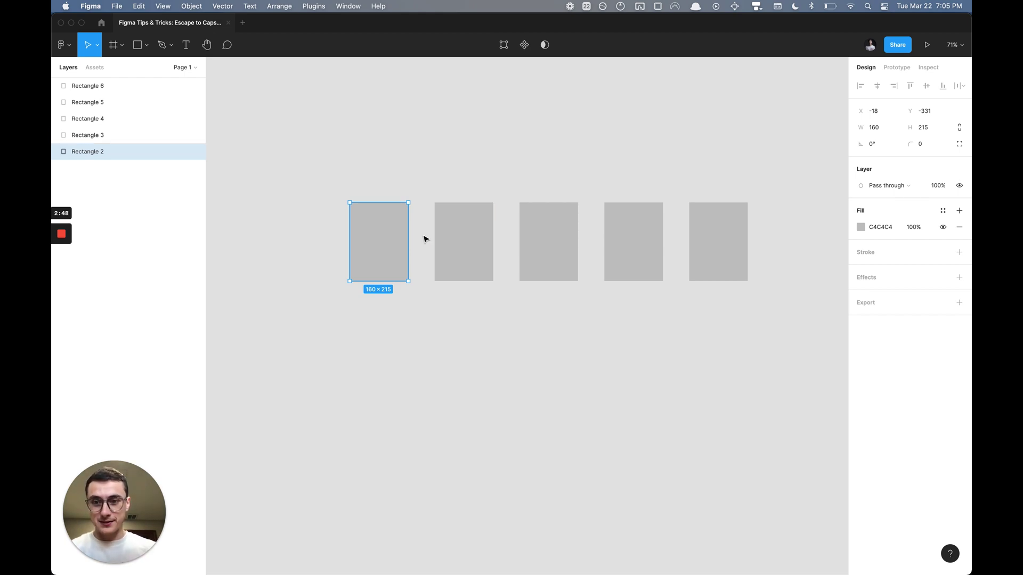
key(Delete)
click(476, 244)
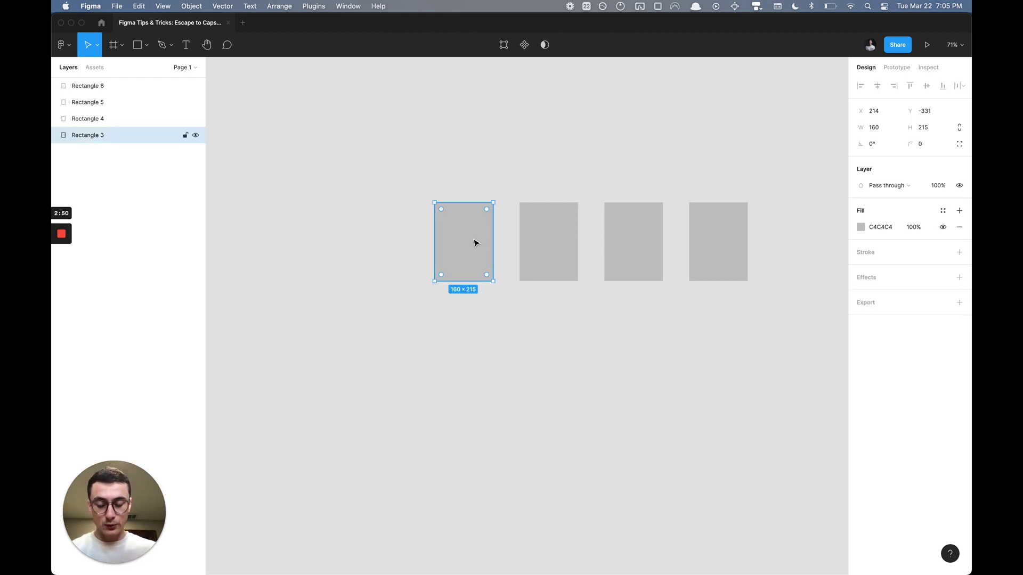
key(Delete)
click(557, 232)
key(Delete)
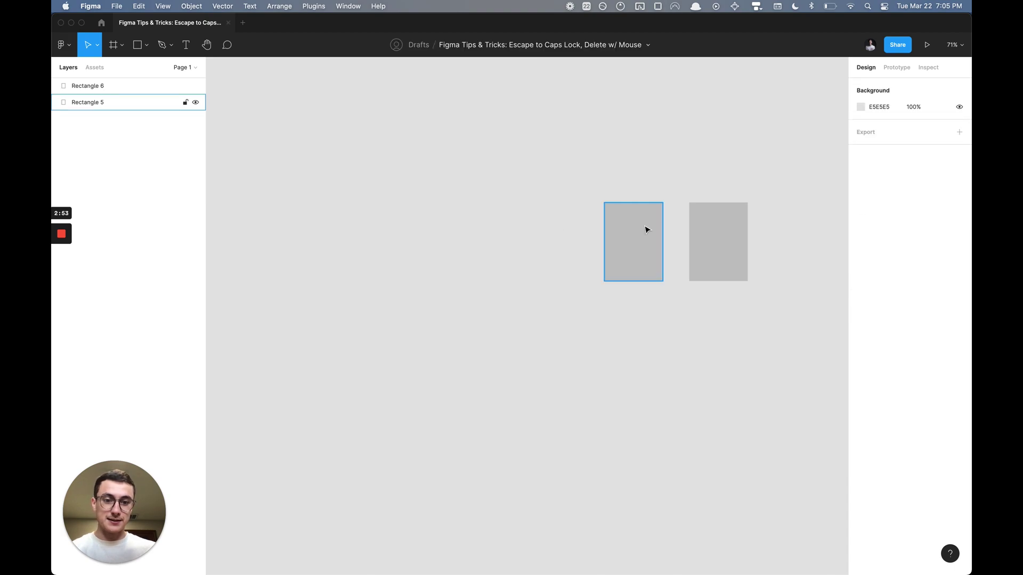
click(646, 231)
key(Delete)
Draw a 617×358 frame to the left of the remaining rectangle.
key(f)
drag(343, 202, 568, 334)
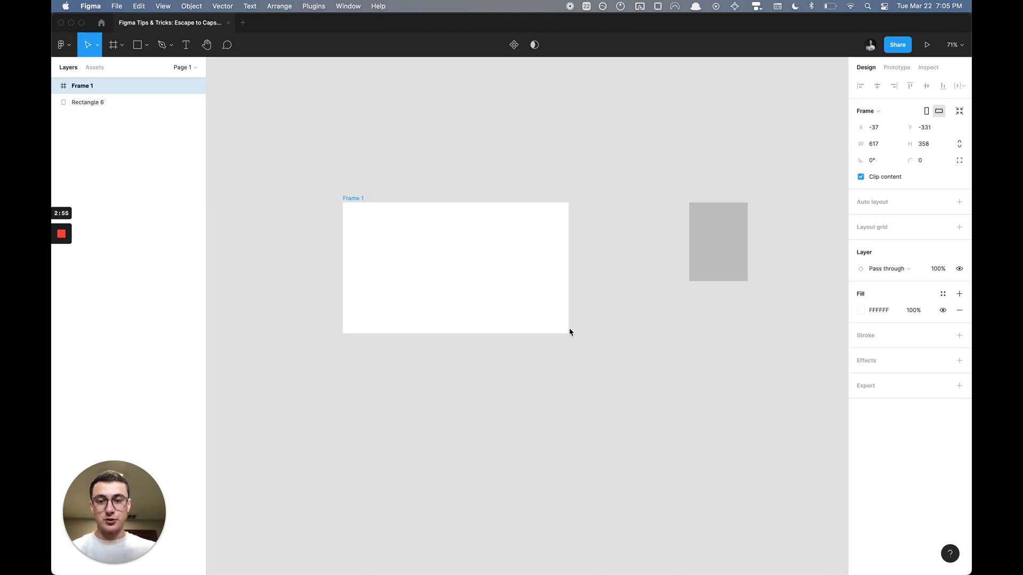
key(Delete)
key(super+z)
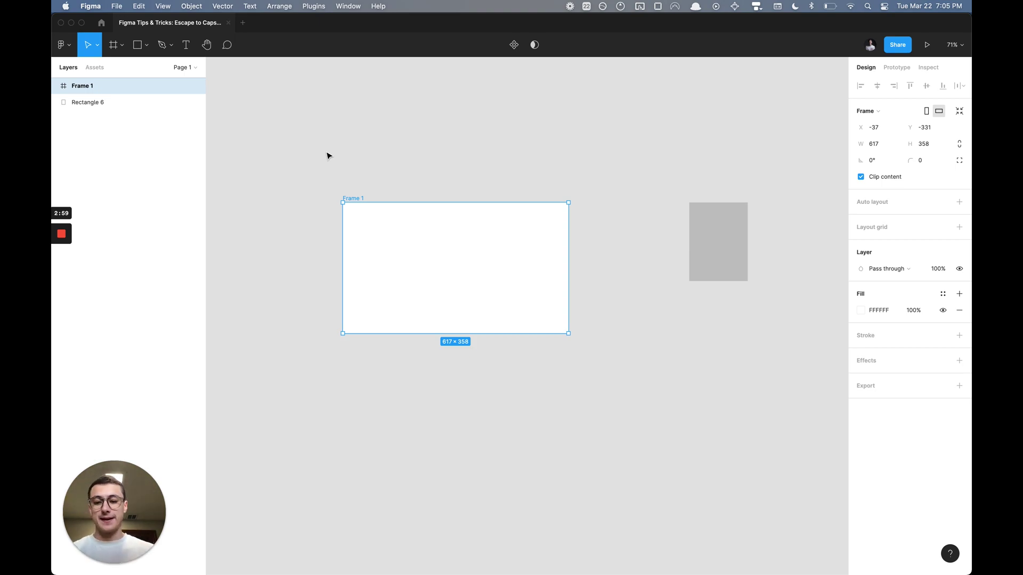
Duplicate the frame into copies, then marquee-select all frames and the rectangle and delete them.
scroll(329, 160, down, 5)
key(super+d)
key(super+d)
key(super+d)
key(super+d)
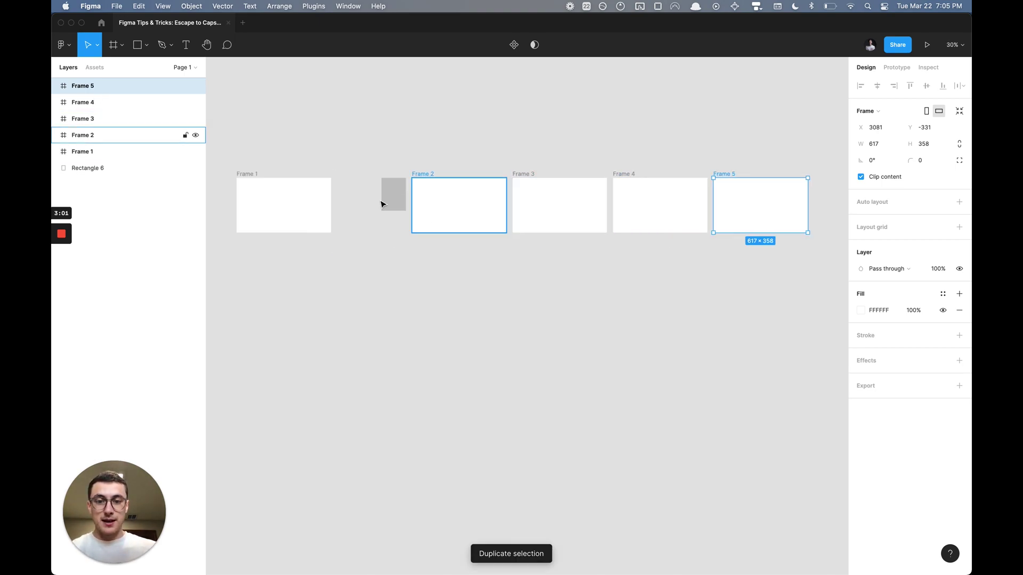
drag(244, 144, 777, 286)
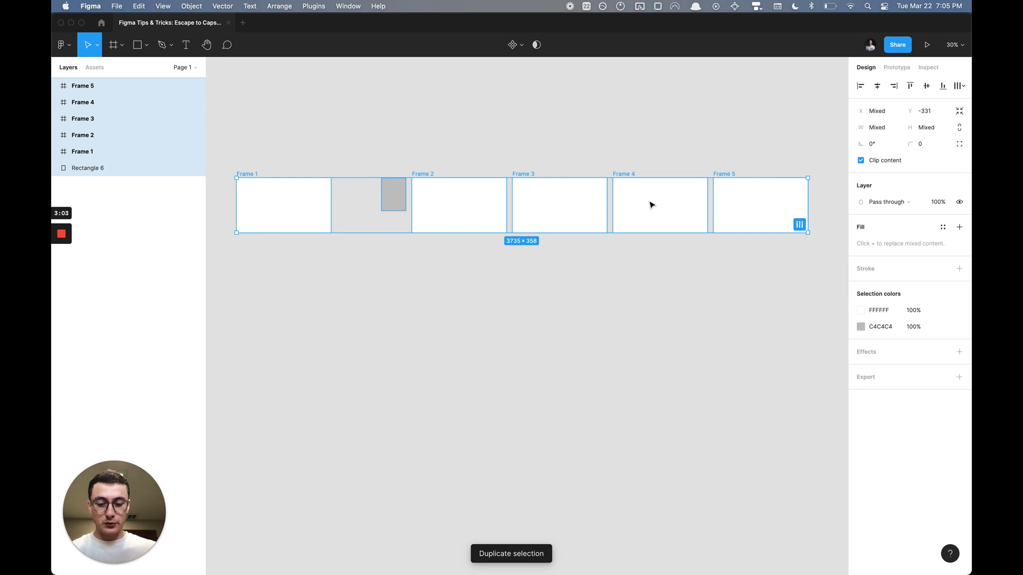
key(Delete)
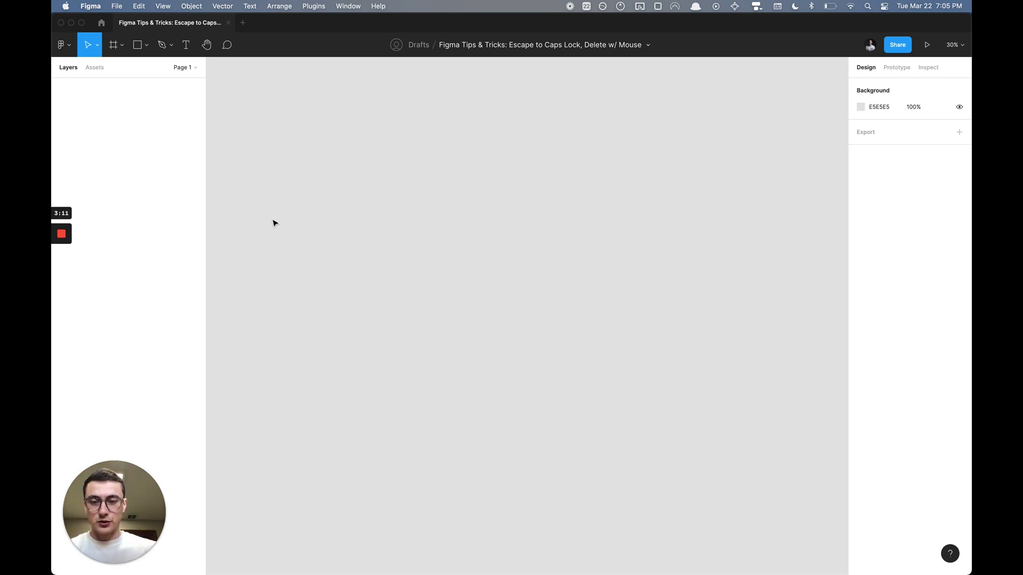
Draw a 1152×796 rectangle, copy it into three side by side, then delete all three.
key(r)
drag(274, 206, 450, 328)
alt+drag(369, 283, 598, 296)
key(super+d)
scroll(527, 315, right, 3)
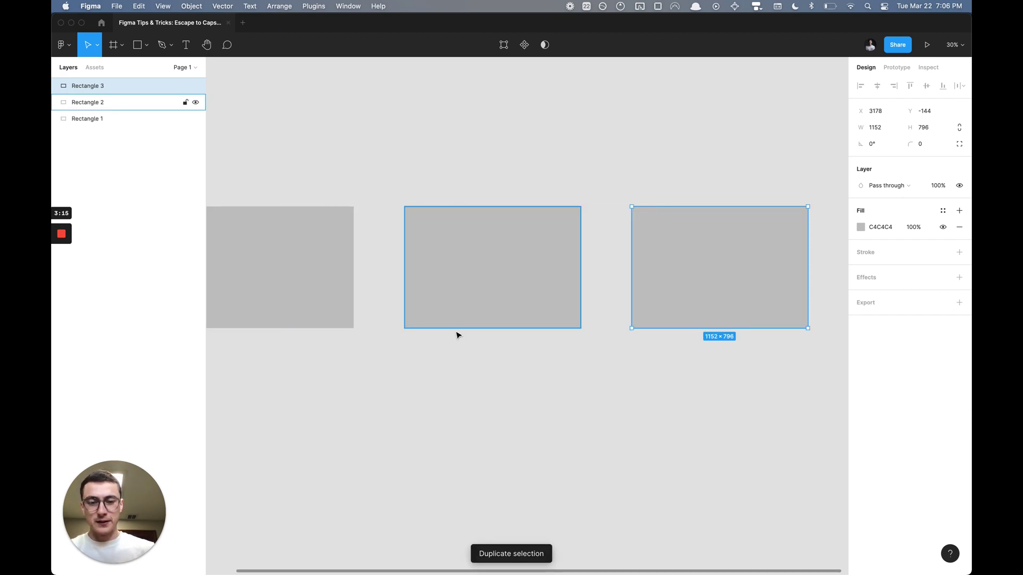
drag(707, 383, 269, 261)
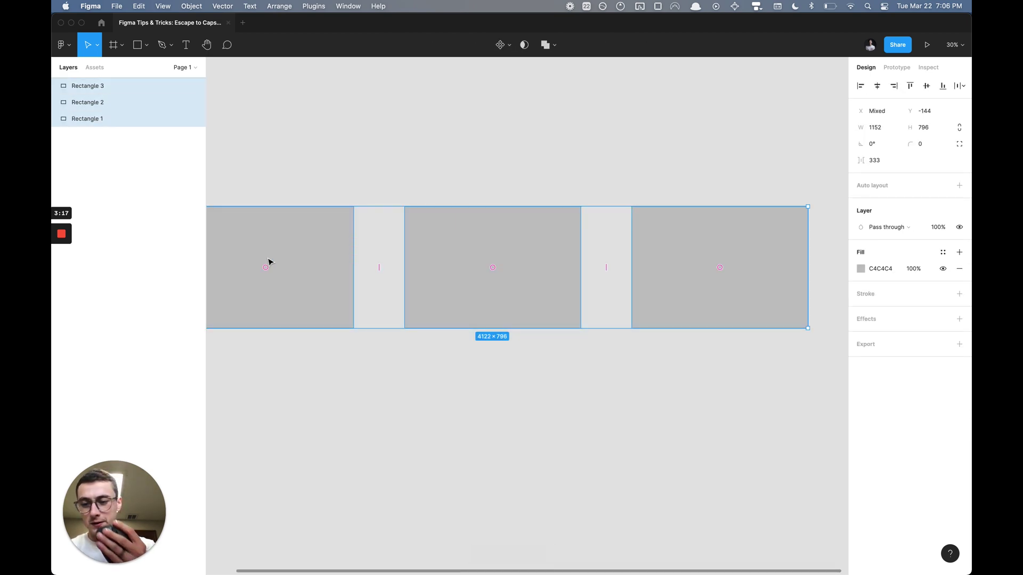
key(Delete)
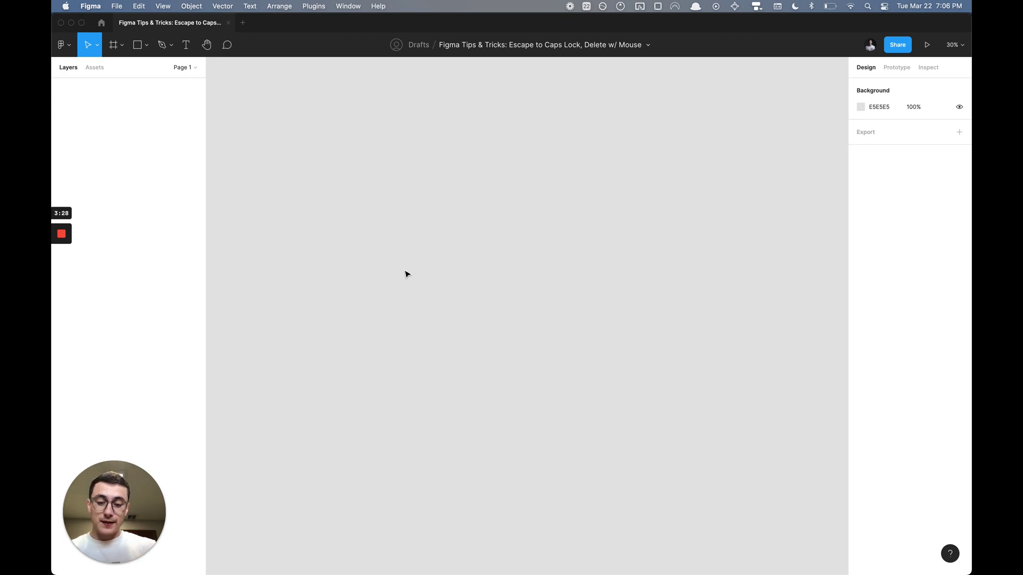
Undo the deletion to bring back Rectangles 1–3, then marquee-select all three.
key(super+z)
scroll(405, 273, down, 5)
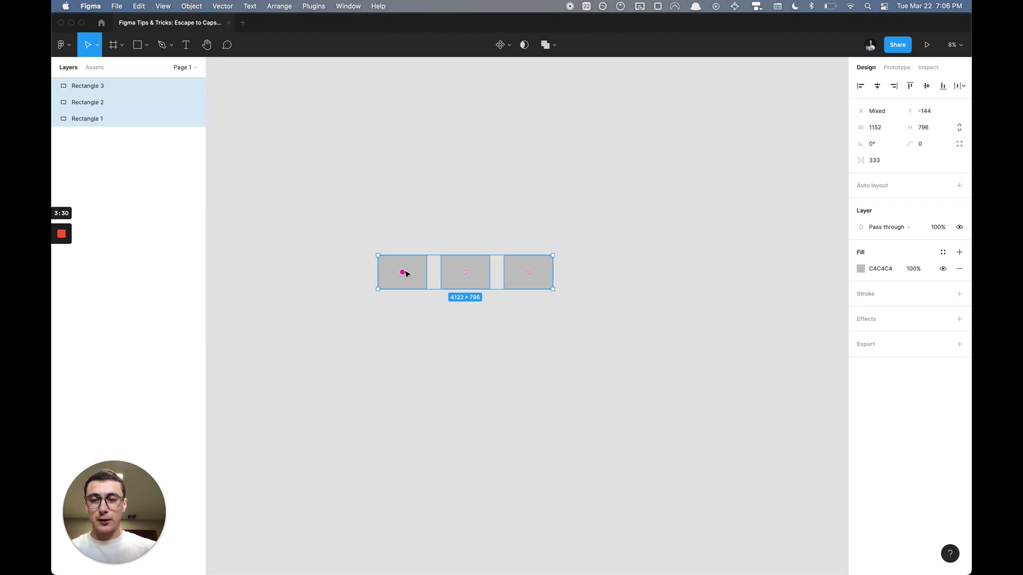
scroll(406, 274, up, 3)
key(Escape)
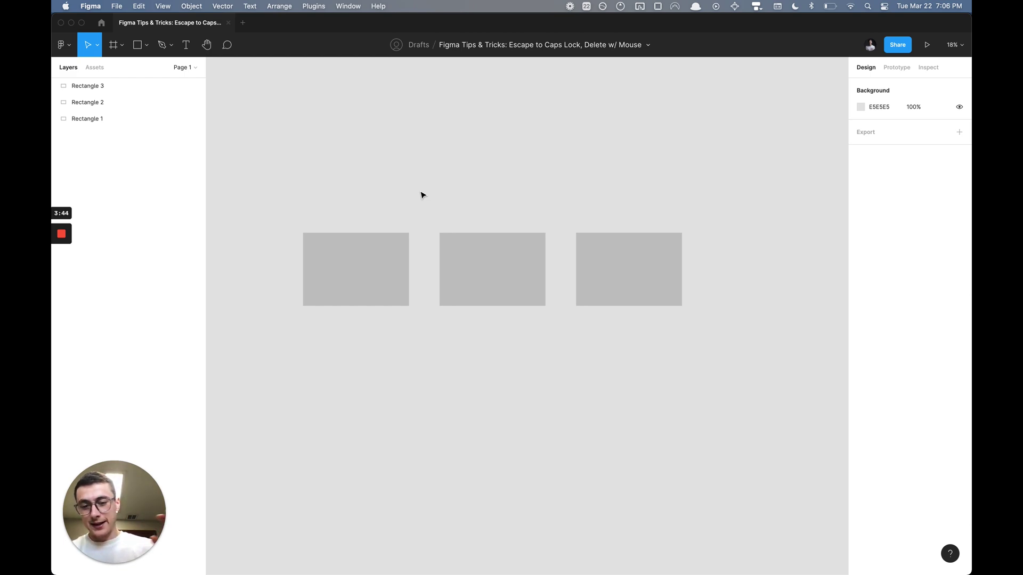
drag(349, 190, 656, 286)
Launch Karabiner-Elements and remove both existing simple key modifications.
key(Escape)
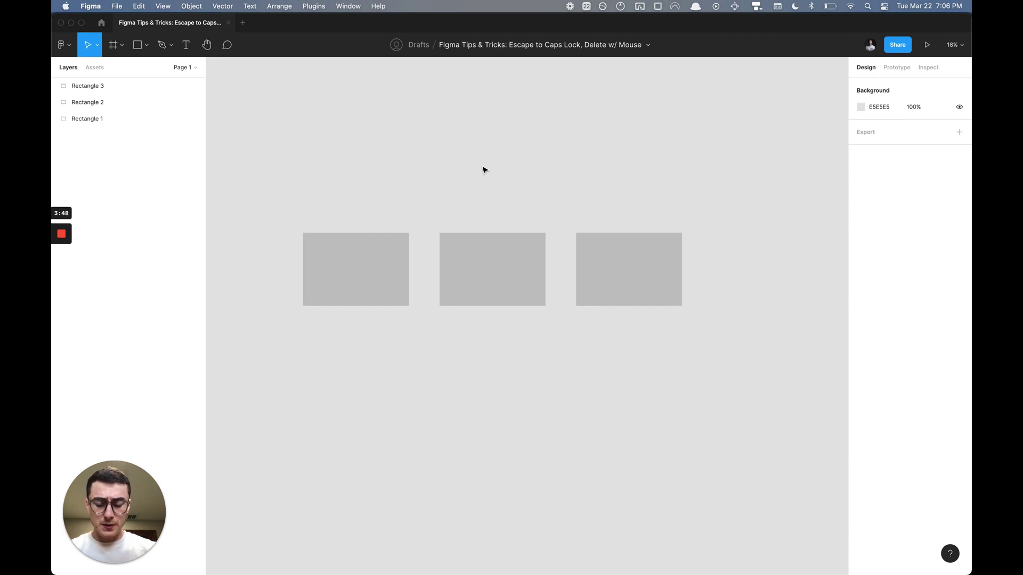
key(alt+space)
text(karab)
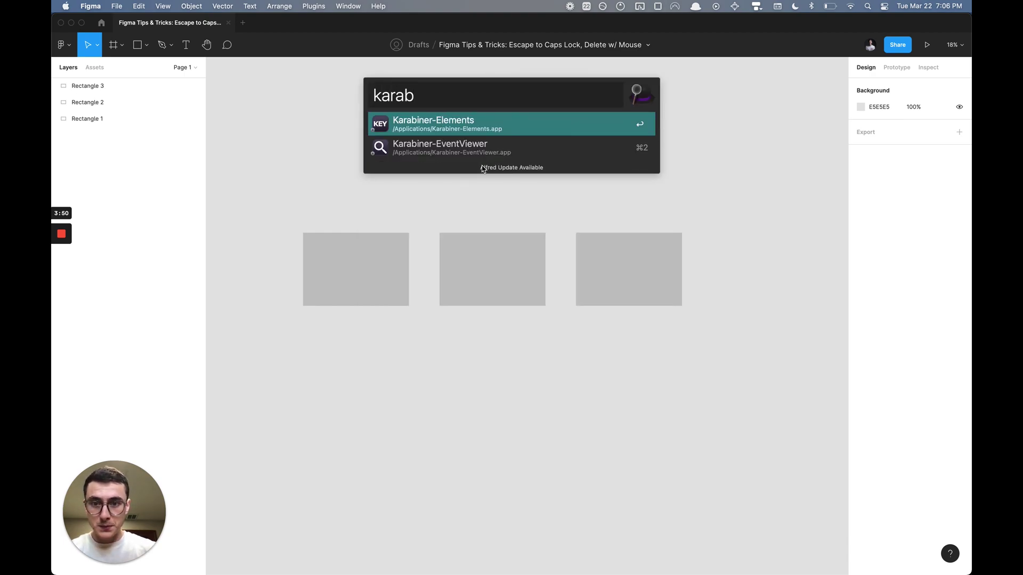
key(Return)
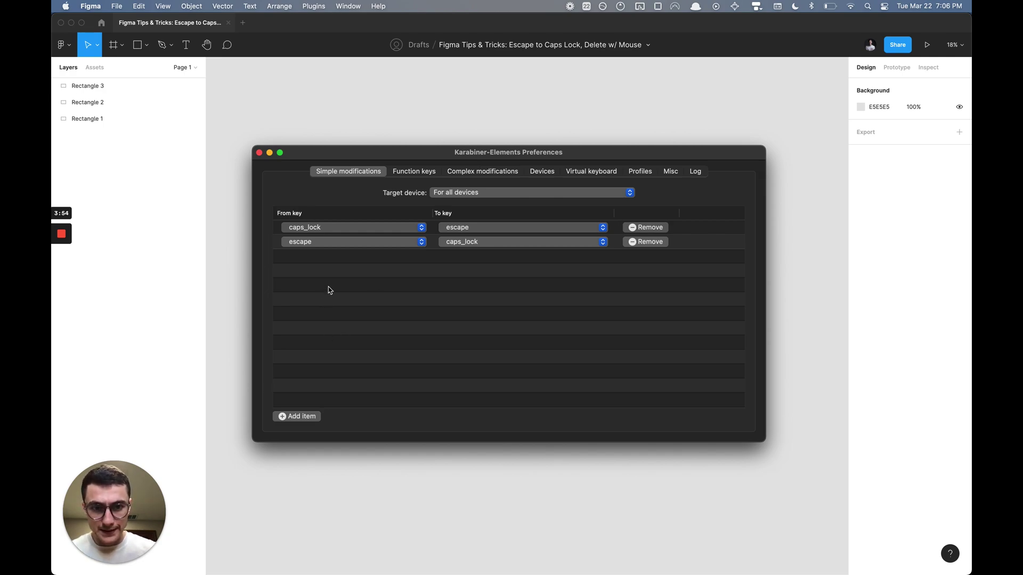
click(635, 228)
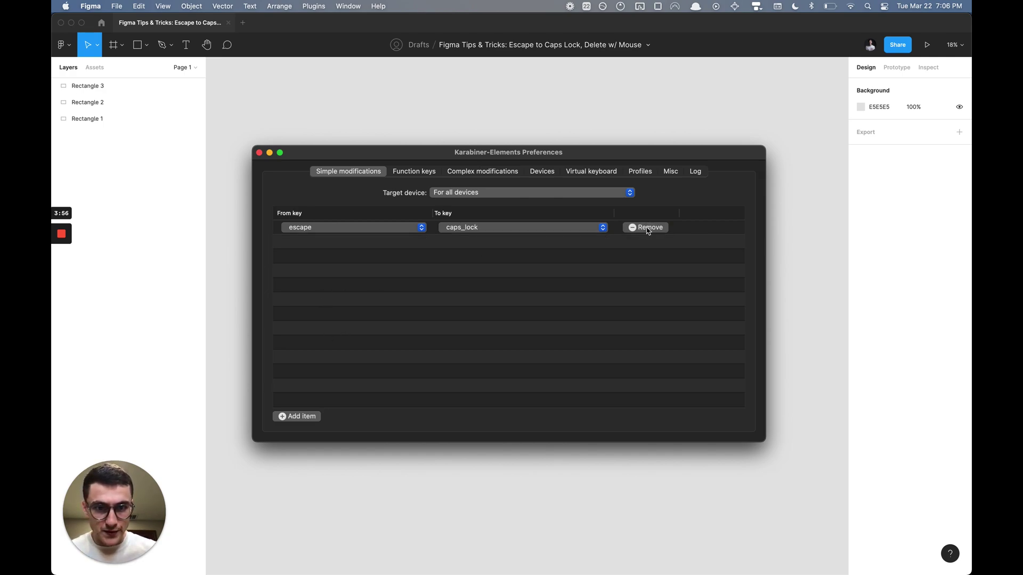
click(635, 228)
Add a simple modification mapping caps_lock to escape.
click(300, 416)
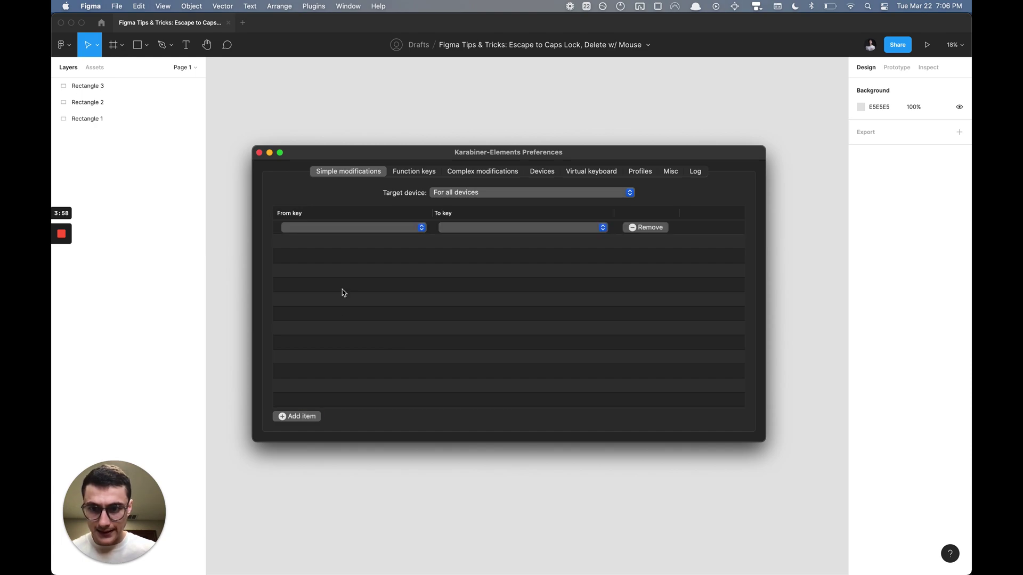
click(380, 226)
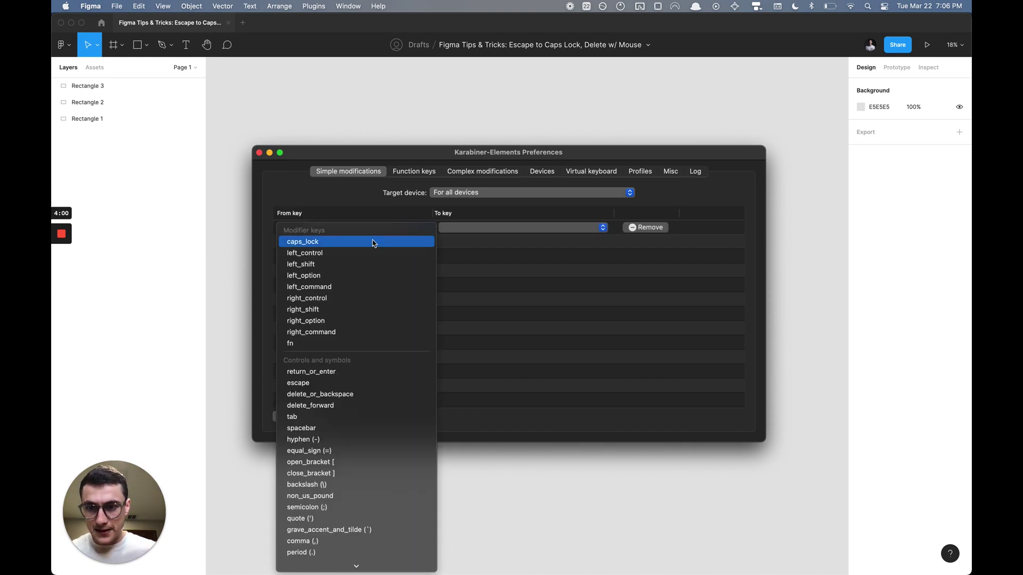
click(374, 243)
click(458, 230)
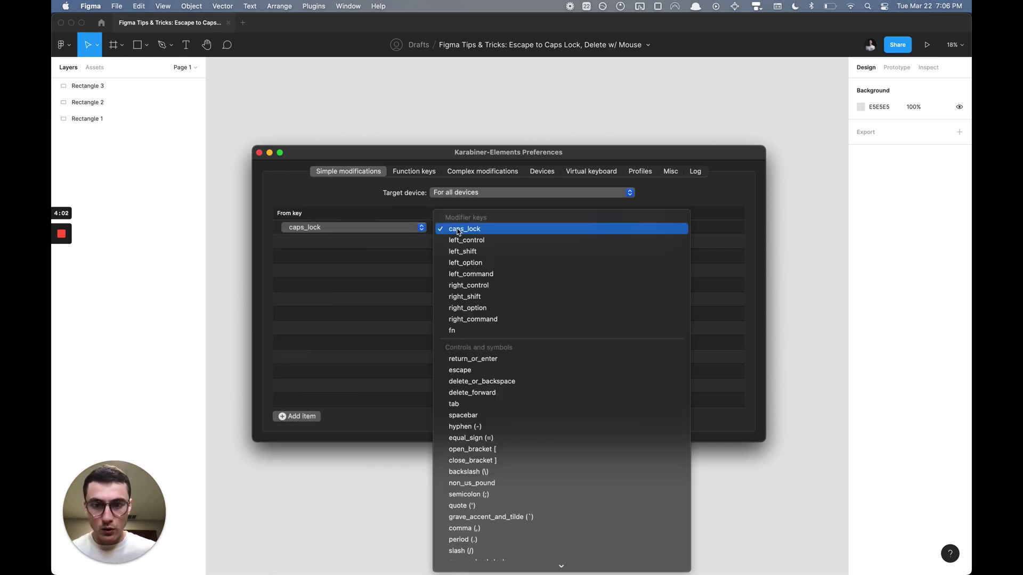
click(484, 370)
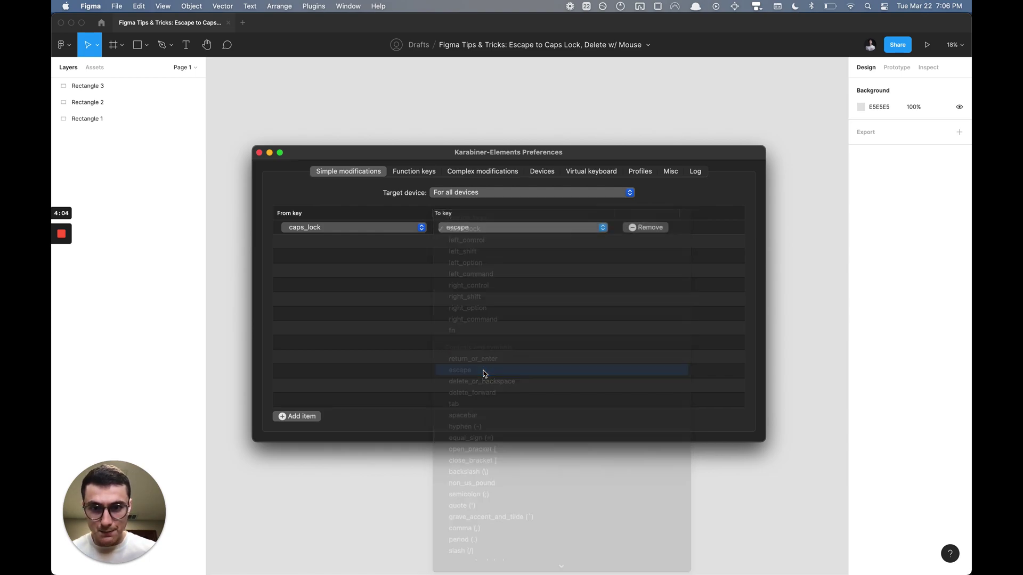
Add a second mapping from escape to caps_lock and close the preferences window.
click(299, 417)
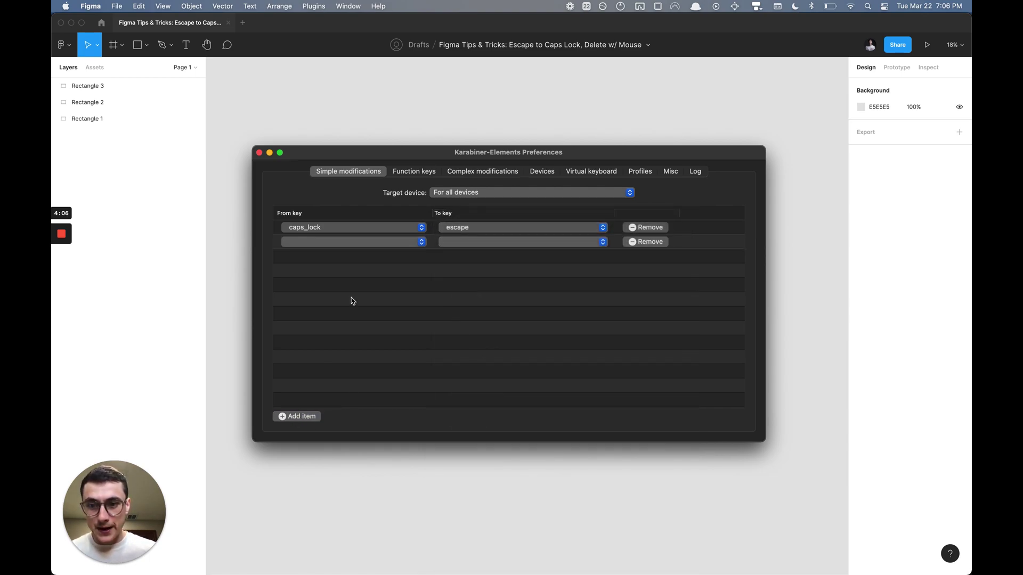
click(381, 243)
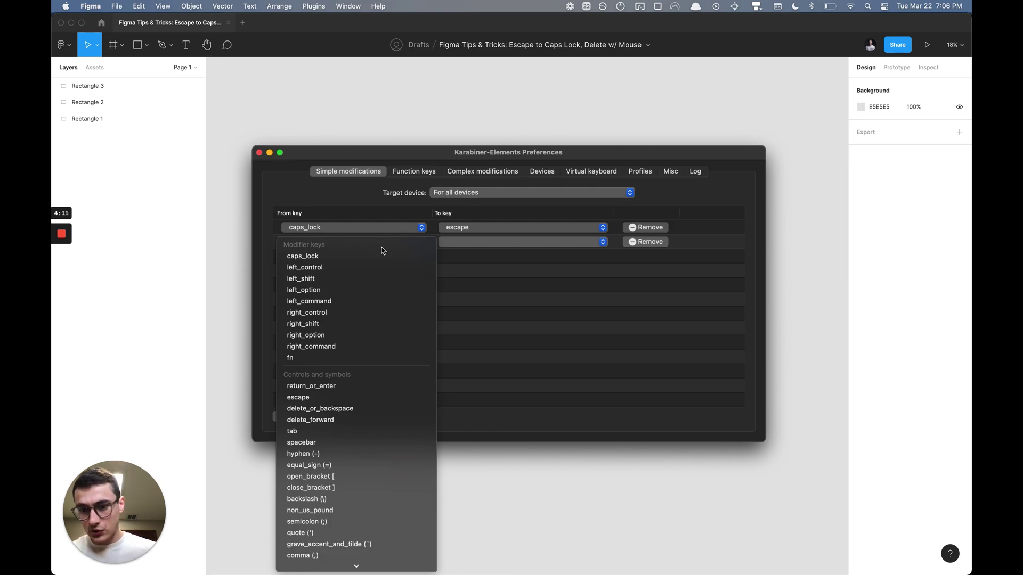
click(376, 396)
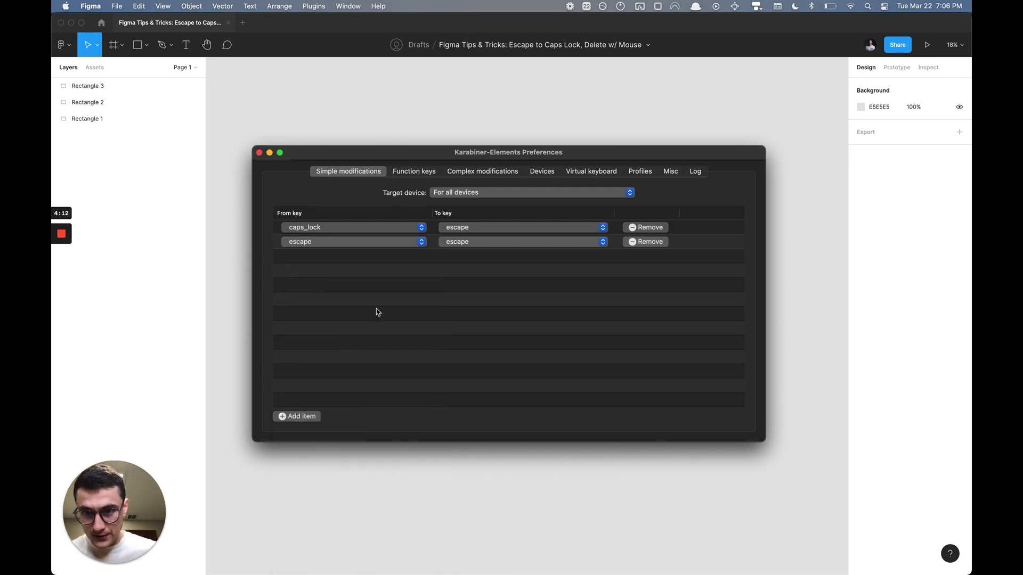
click(461, 242)
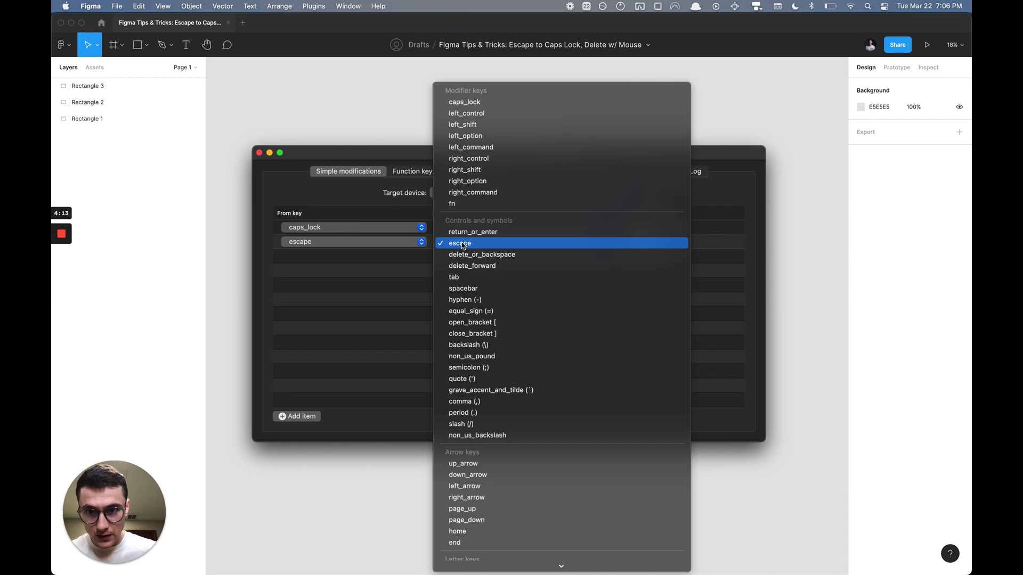
click(493, 103)
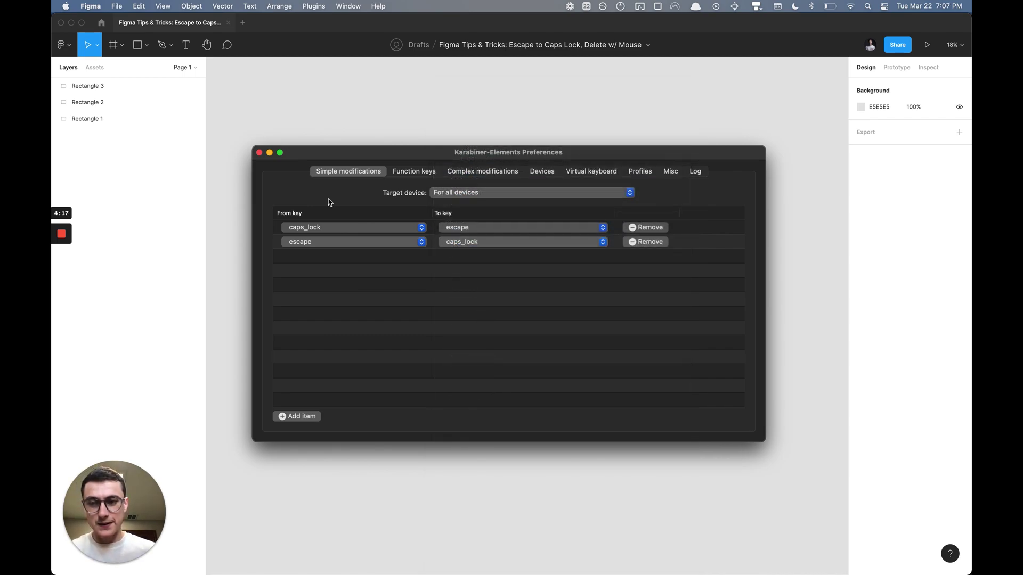
click(259, 153)
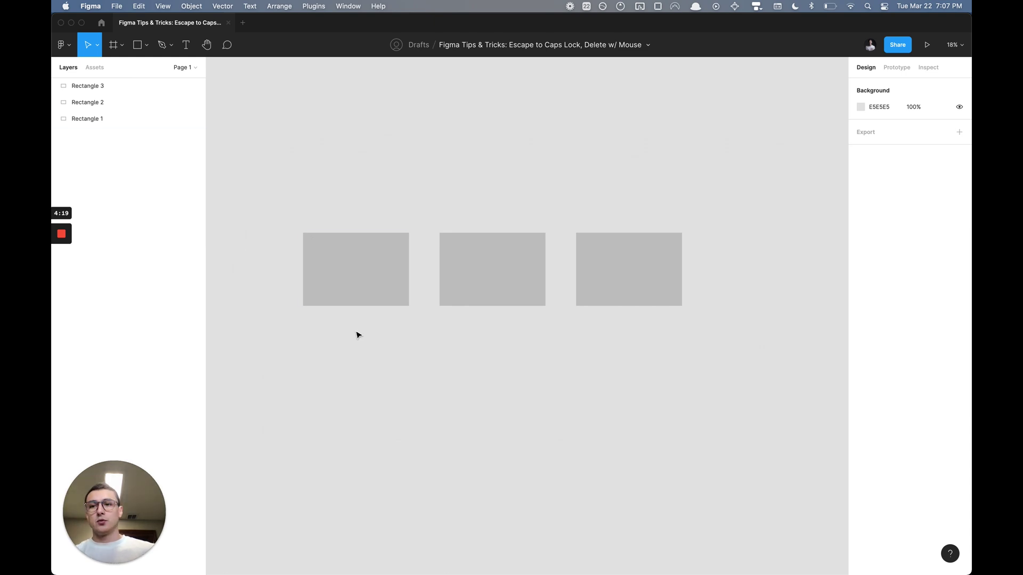
click(351, 290)
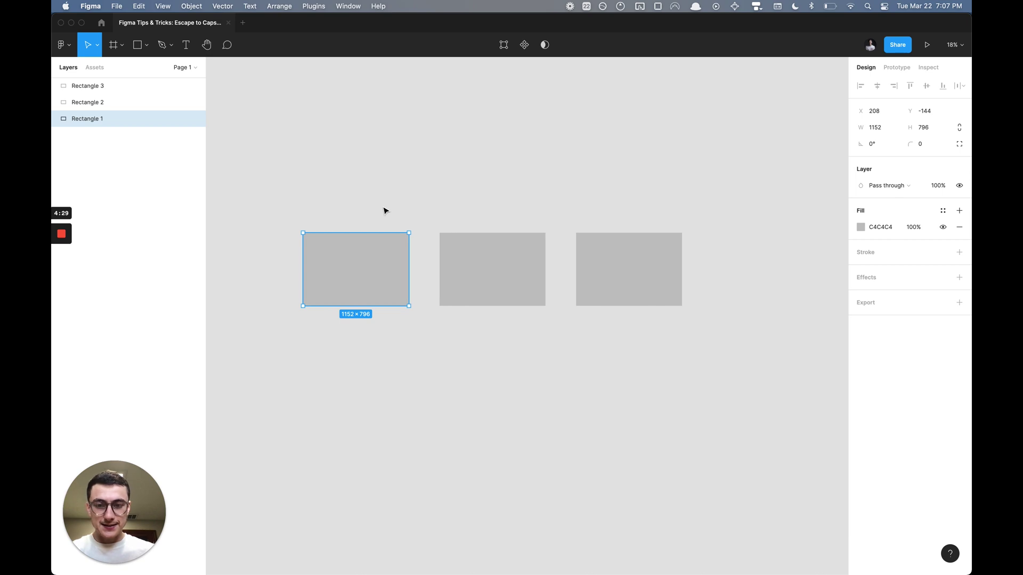
key(Escape)
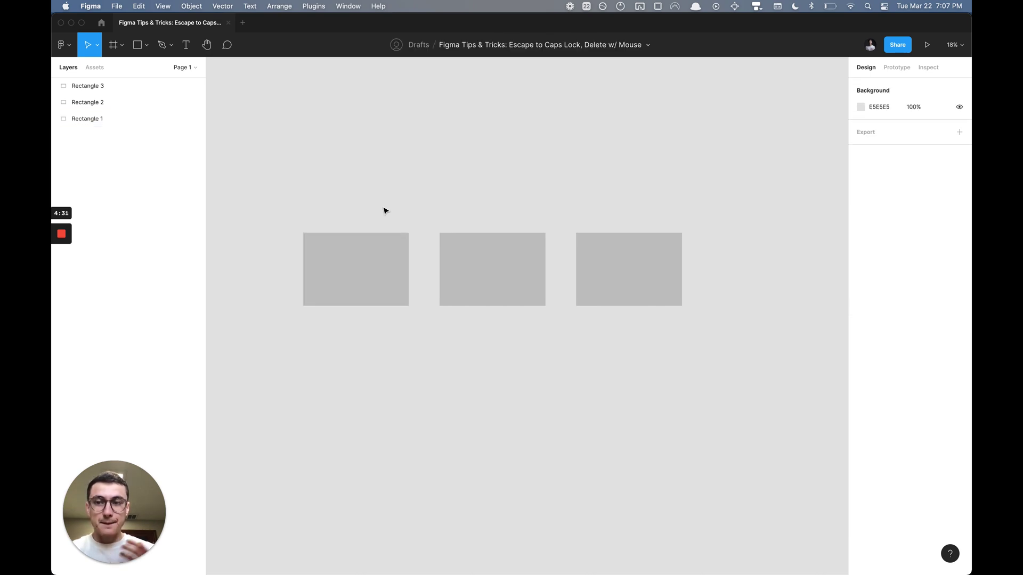
click(374, 249)
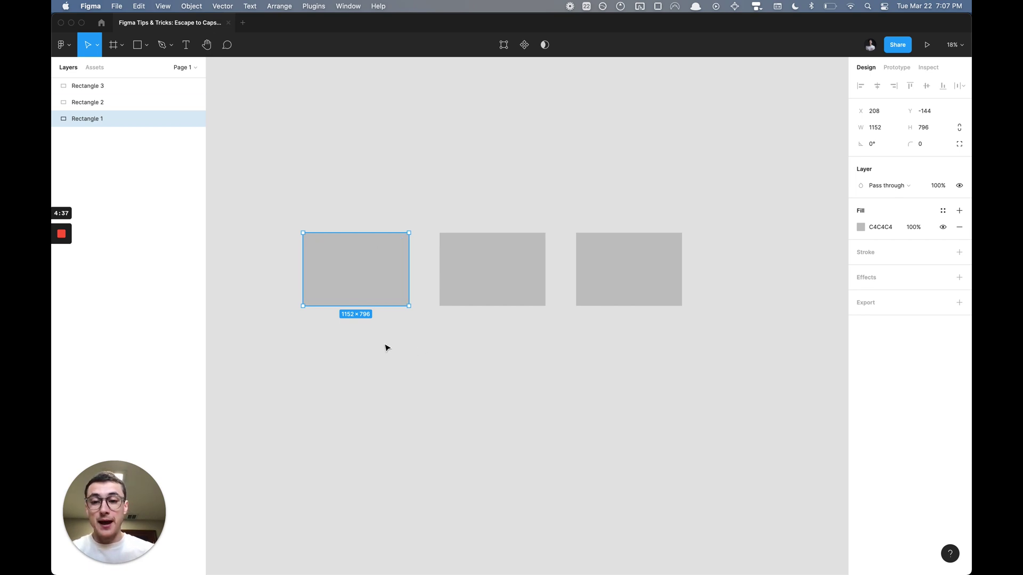
key(Escape)
drag(600, 121, 660, 168)
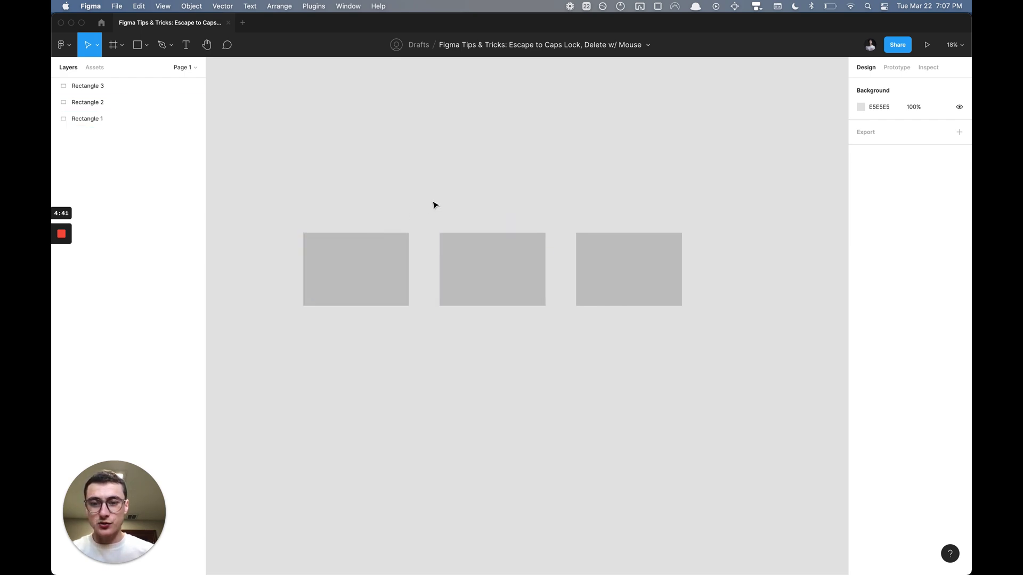
key(super+a)
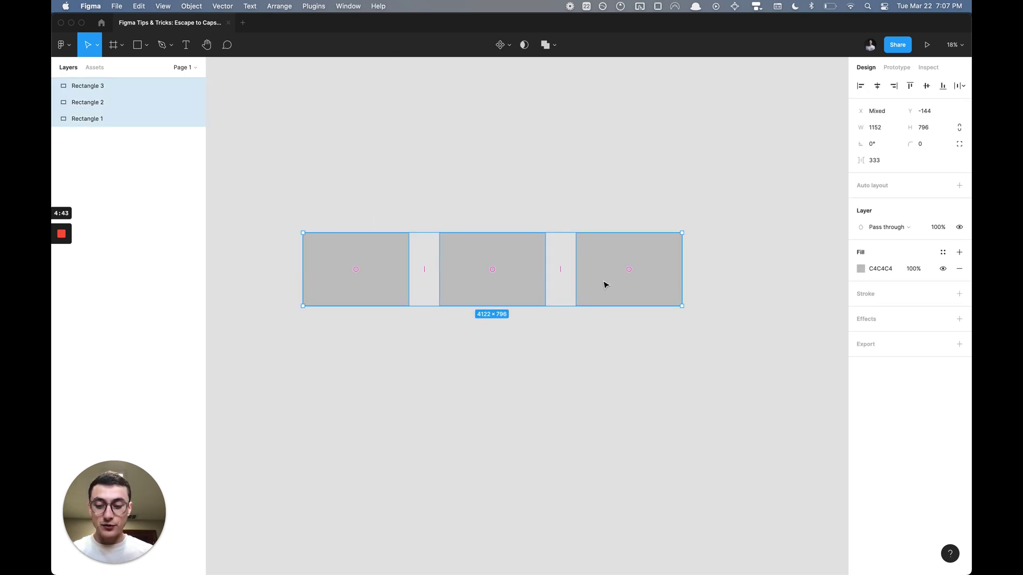
key(Escape)
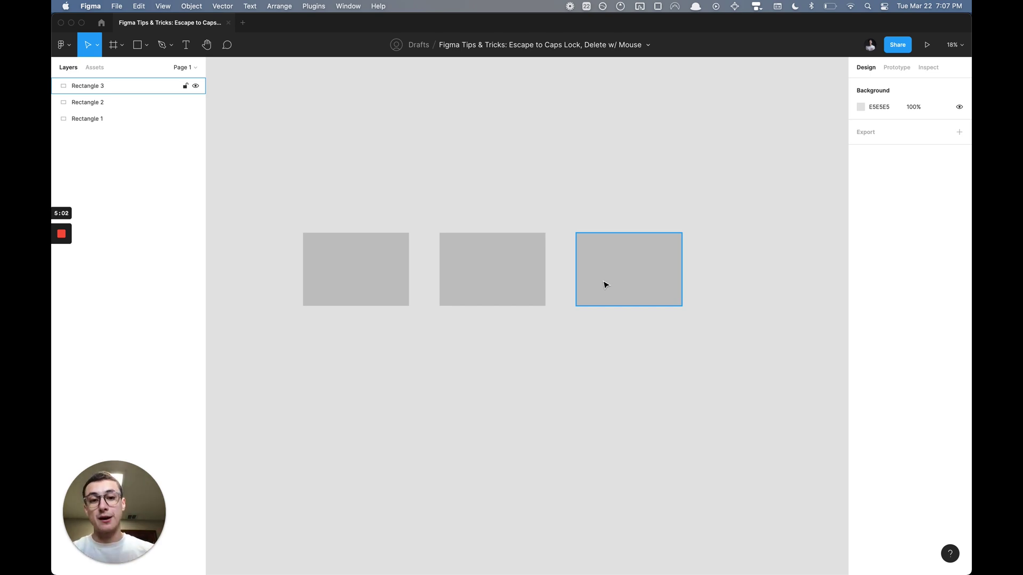
Duplicate Rectangle 3 several times and step through the copied rectangle layers.
click(606, 285)
key(Escape)
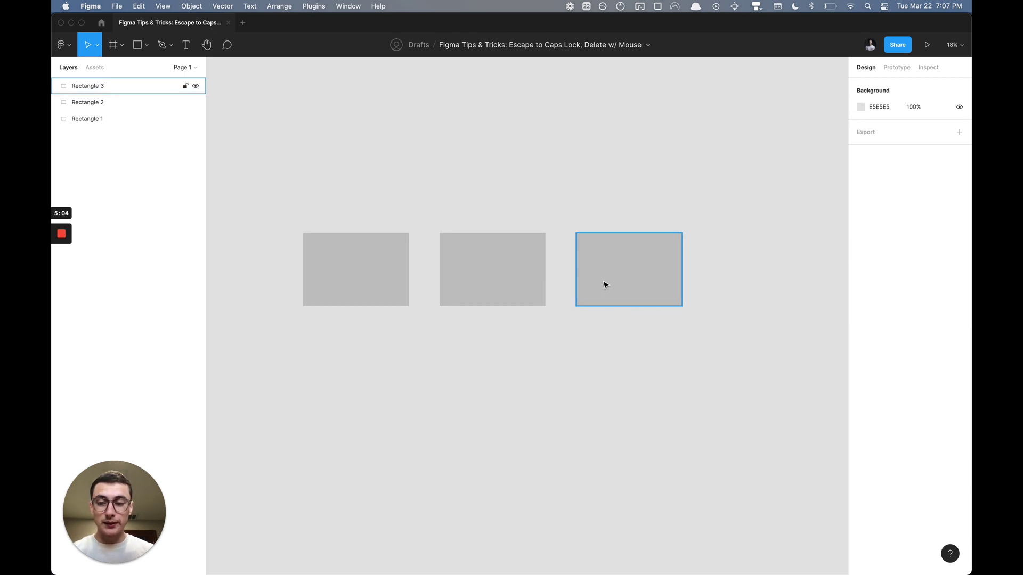
click(606, 285)
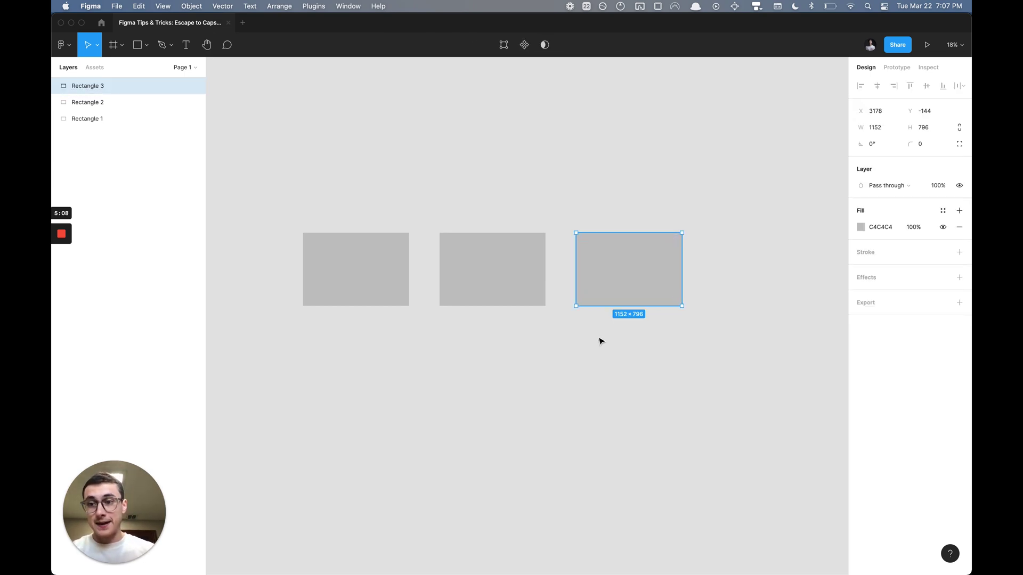
key(super+d)
key(super+d)
key(super+d)
key(super+d)
key(super+d)
key(super+d)
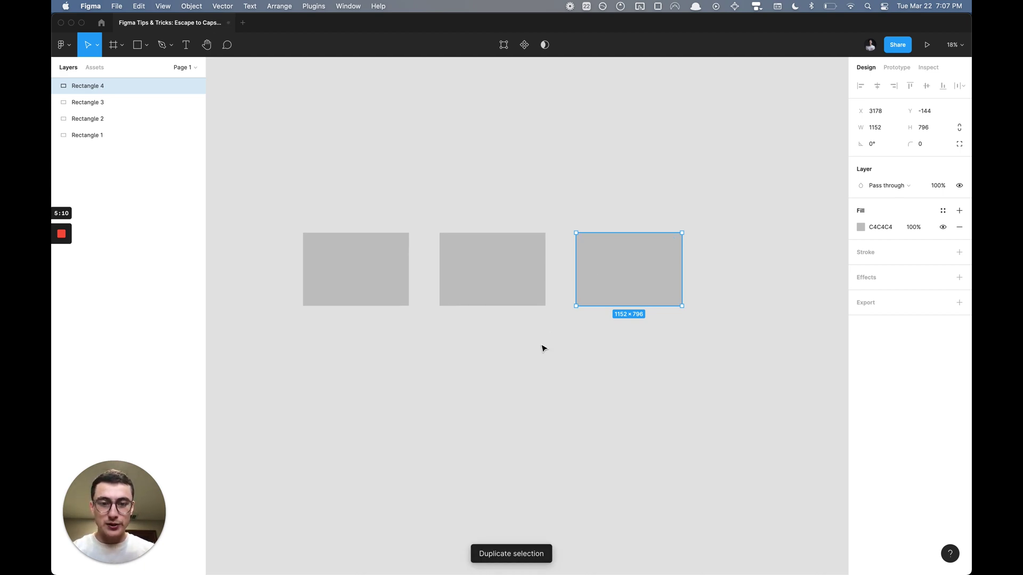
key(Tab)
key(Tab)
key(Tab)
key(Tab)
key(Tab)
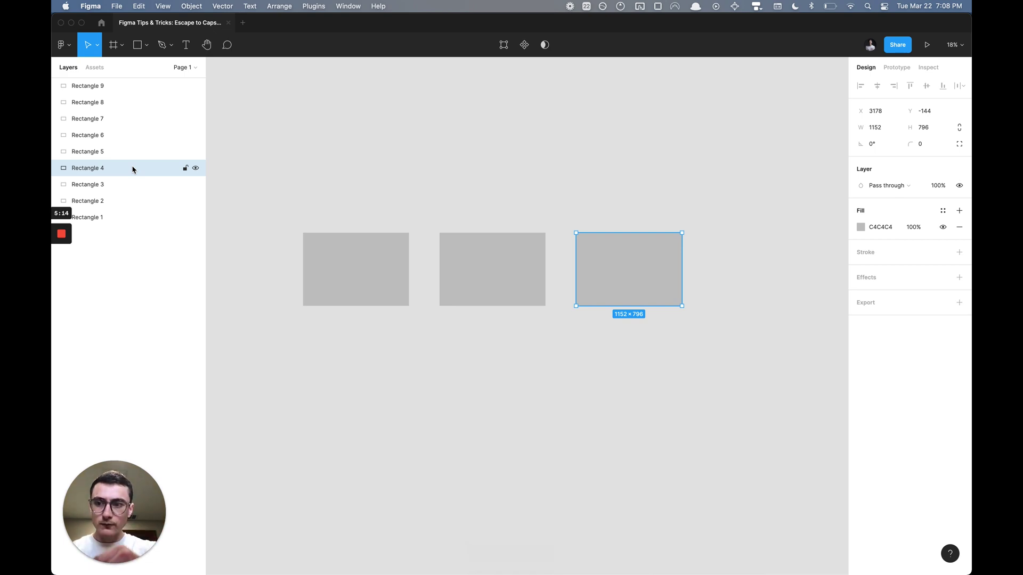
key(Tab)
key(Tab)
key(shift+Tab)
key(shift+Tab)
key(shift+Tab)
key(shift+Tab)
key(shift+Tab)
key(shift+Tab)
key(shift+Tab)
key(Tab)
key(Tab)
key(Tab)
key(Tab)
key(Tab)
key(Tab)
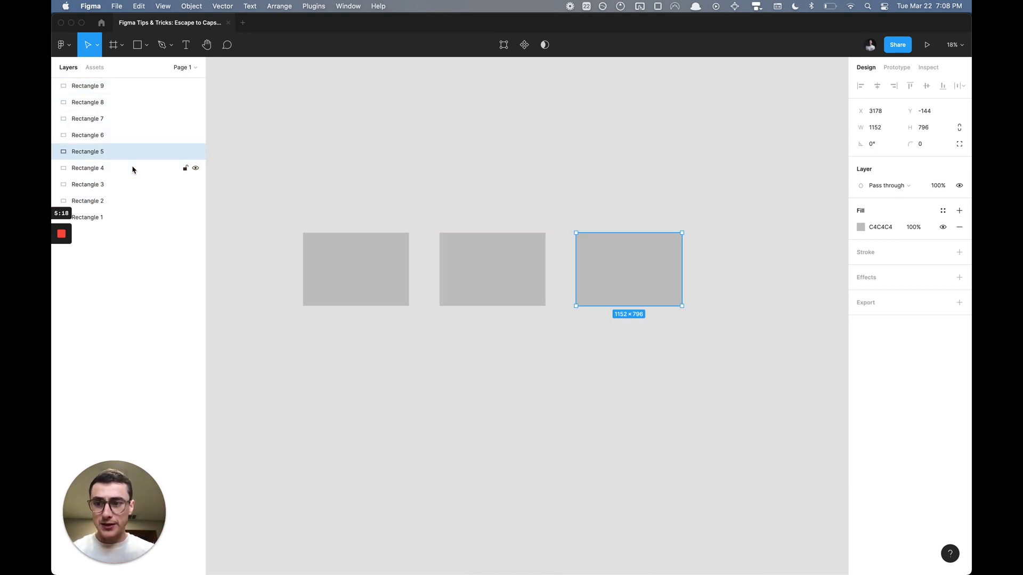
key(shift+Tab)
key(shift+Tab)
key(shift+Tab)
key(shift+Tab)
key(shift+Tab)
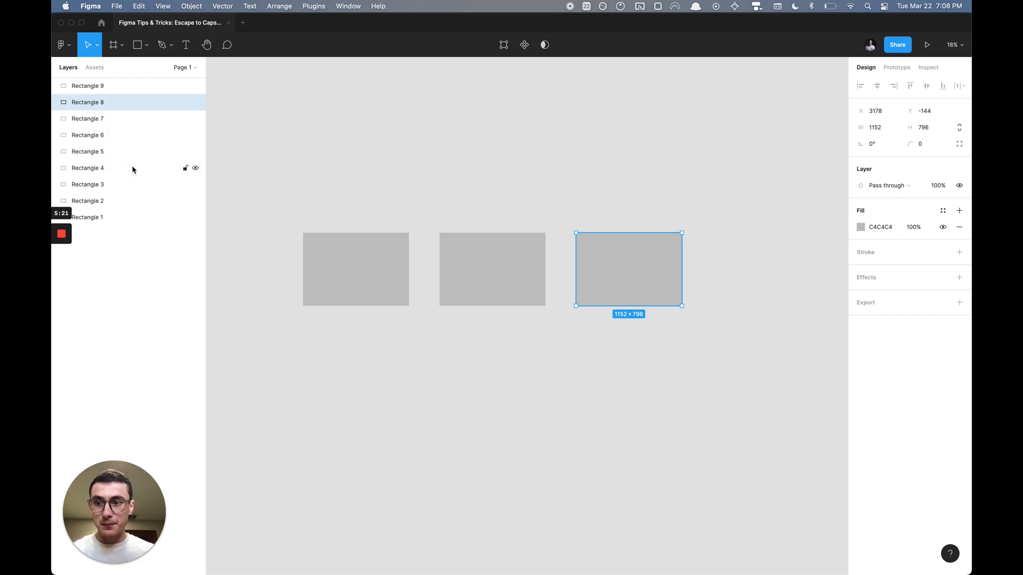
Wrap the selected rectangle in Frame 1 and duplicate it inside the frame.
key(super+alt+g)
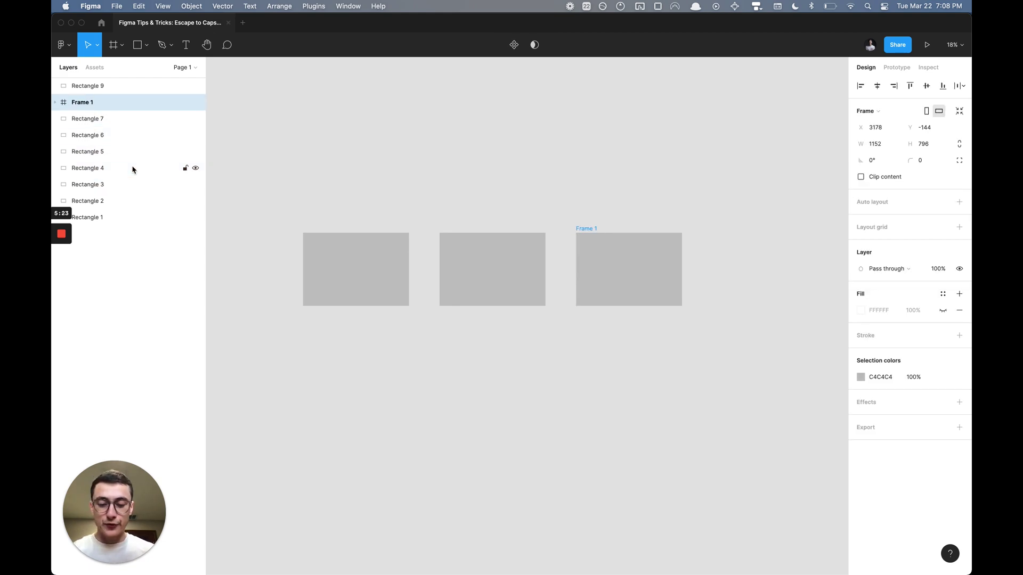
key(Return)
key(super+d)
key(super+d)
key(super+d)
key(super+d)
key(super+d)
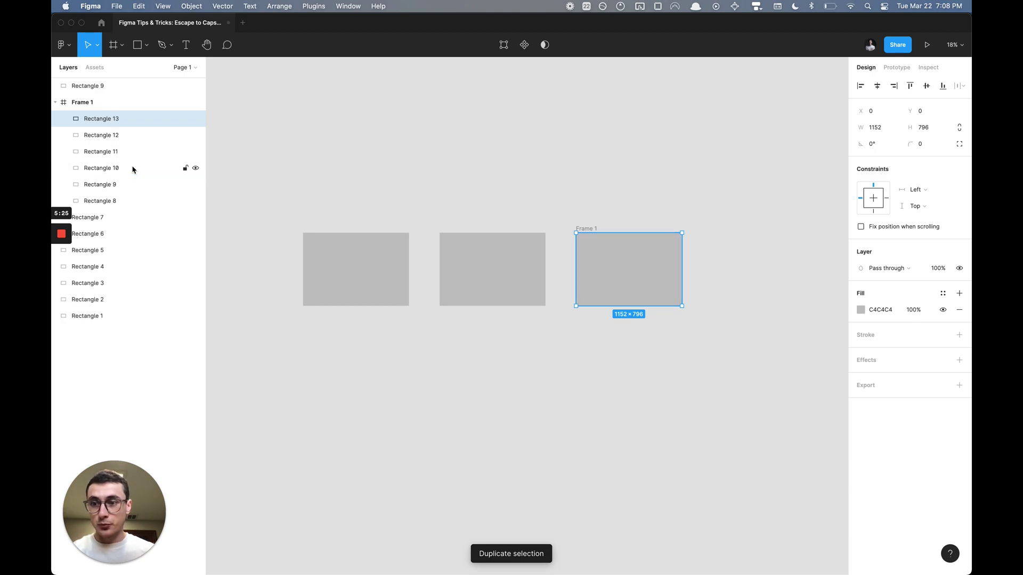
key(shift+Return)
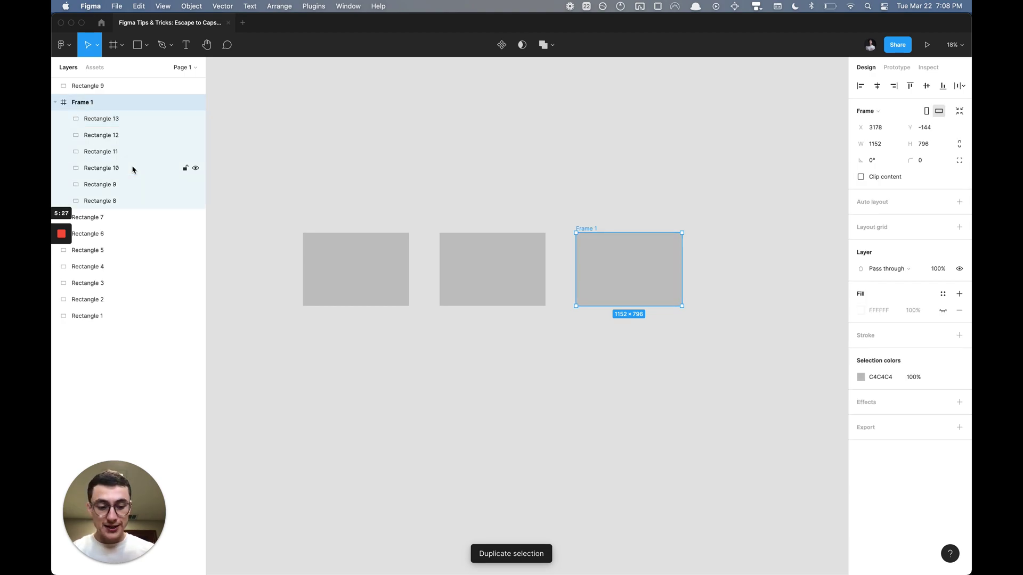
Step through the six rectangles inside Frame 1, ending with Rectangle 10 selected.
key(Return)
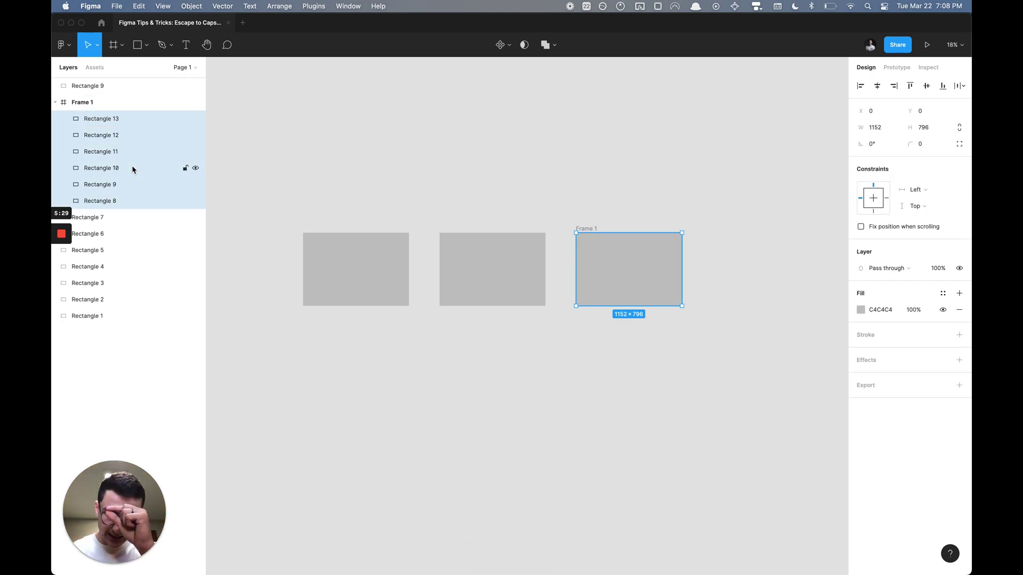
key(Tab)
key(Tab)
key(Tab)
key(Tab)
key(Tab)
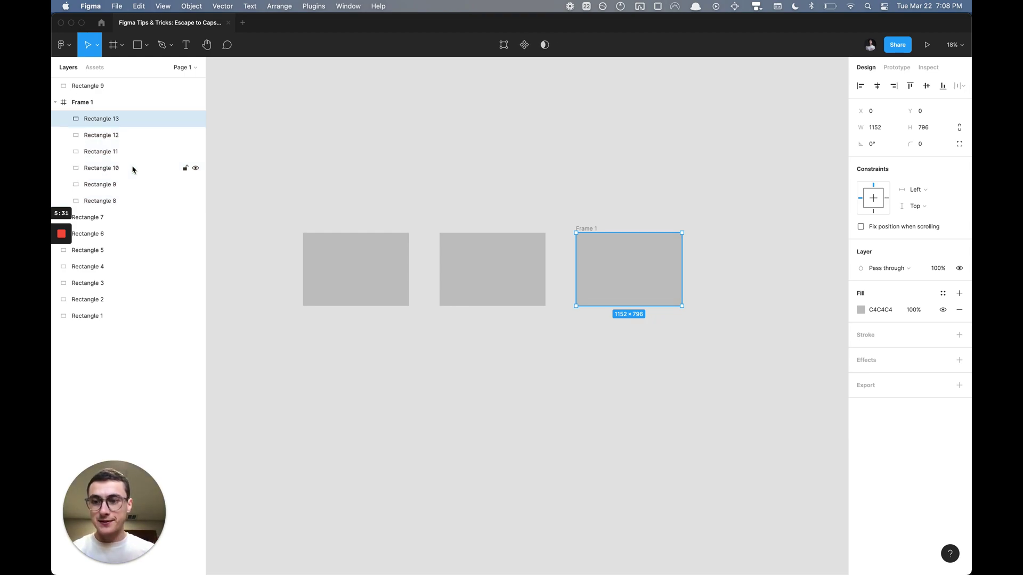
key(shift+Tab)
key(shift+Tab)
key(shift+Tab)
key(shift+Tab)
key(shift+Tab)
key(shift+Return)
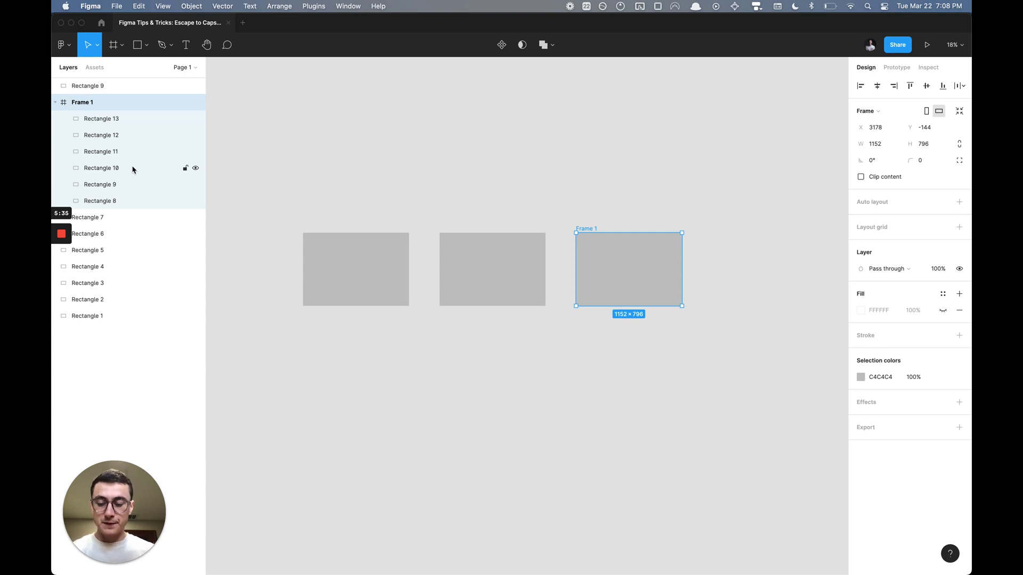
key(Escape)
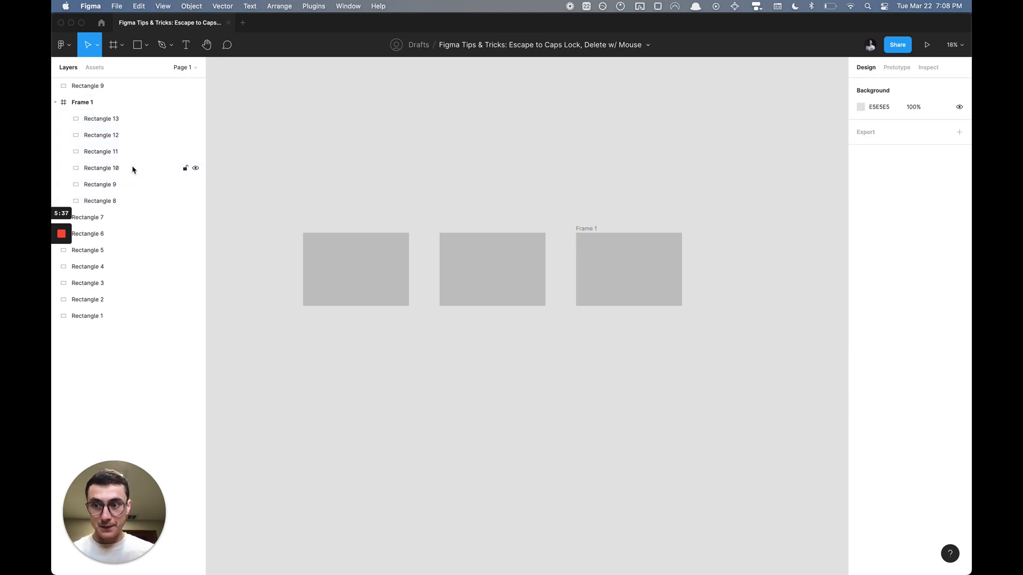
click(133, 169)
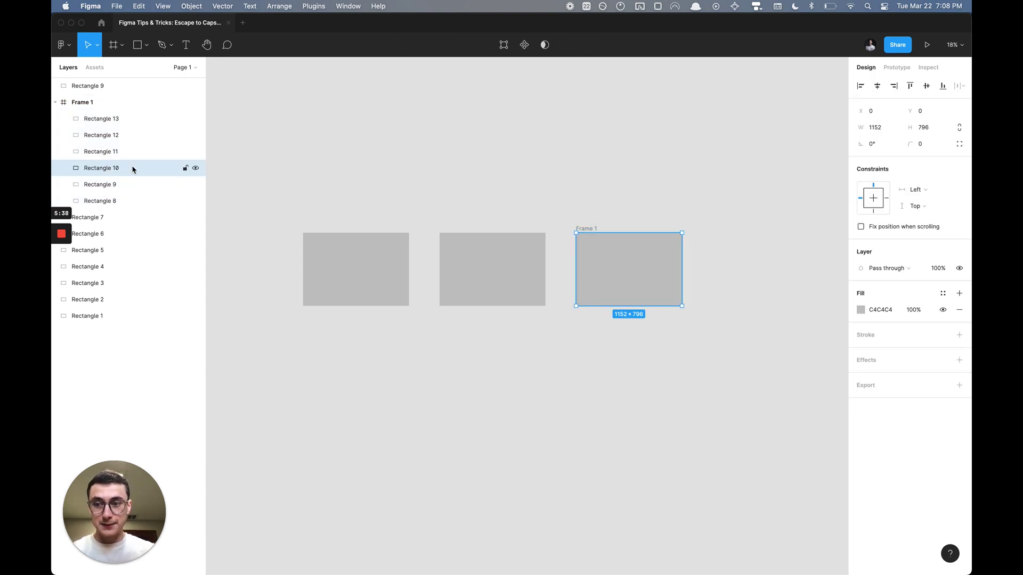
key(Escape)
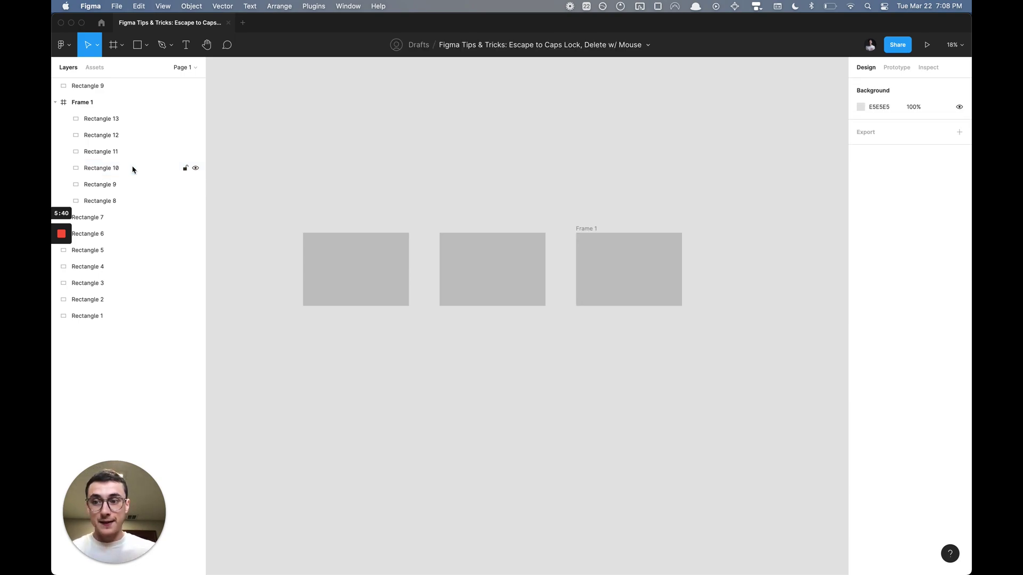